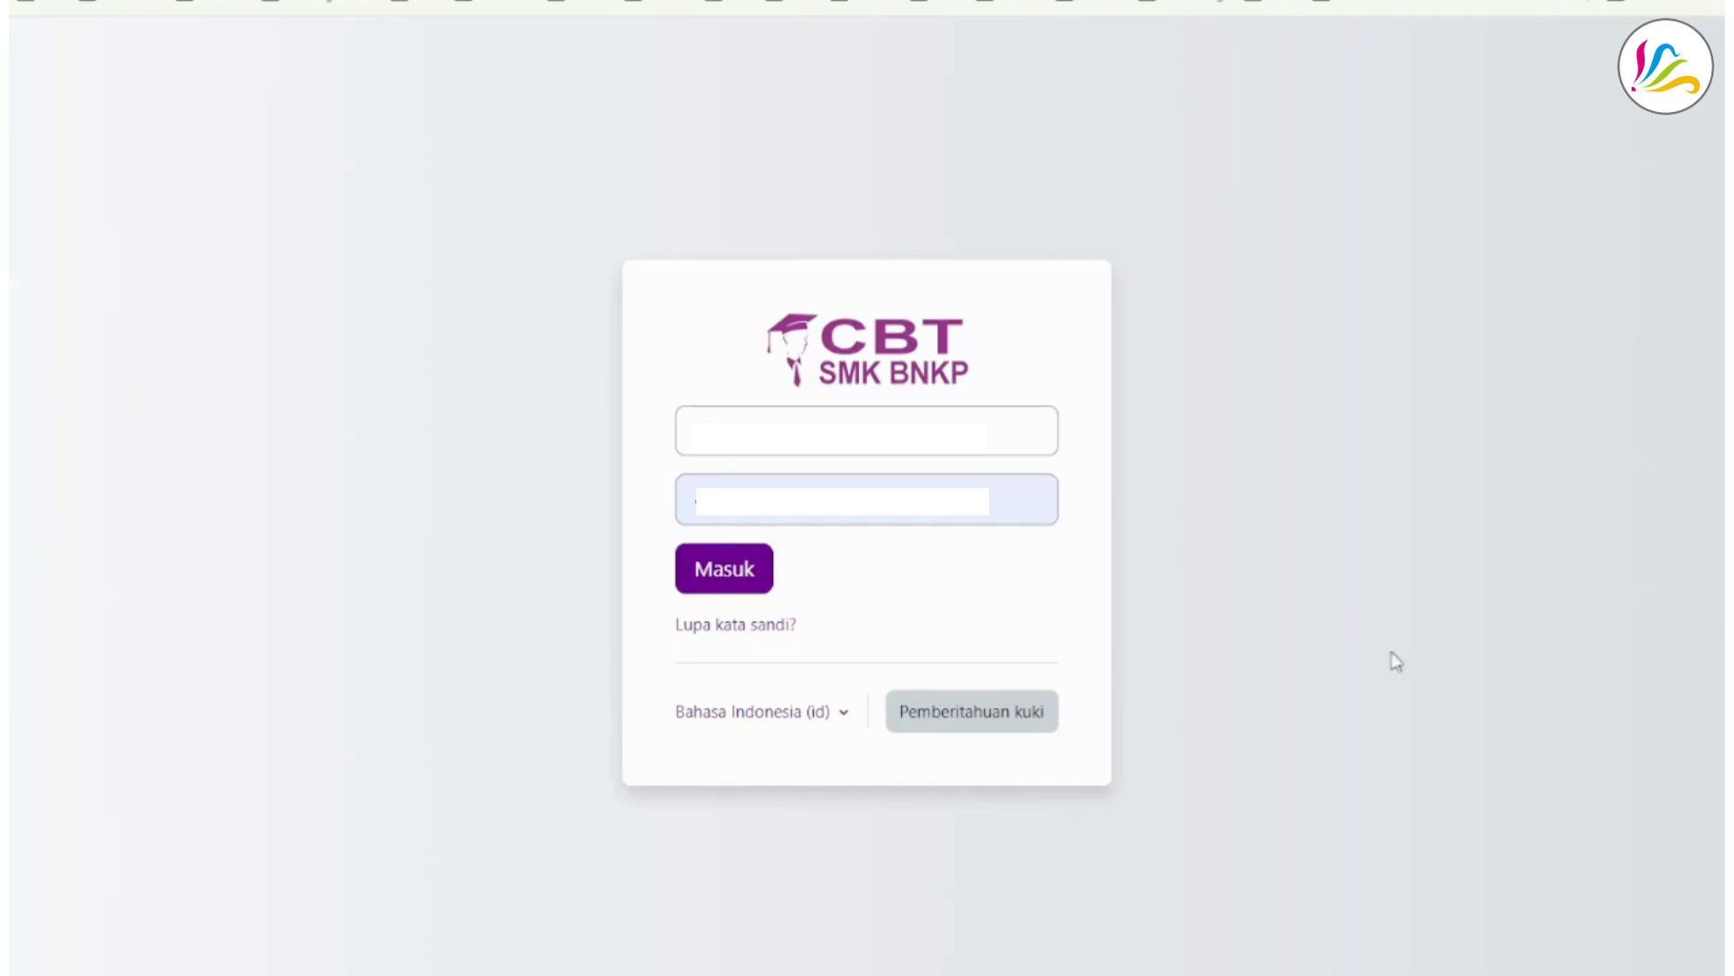
# - Log in to the CBT site and open the course category TP. 2023/2024 / Semester Genap / PAT / Kelas XII
pyautogui.click(726, 581)
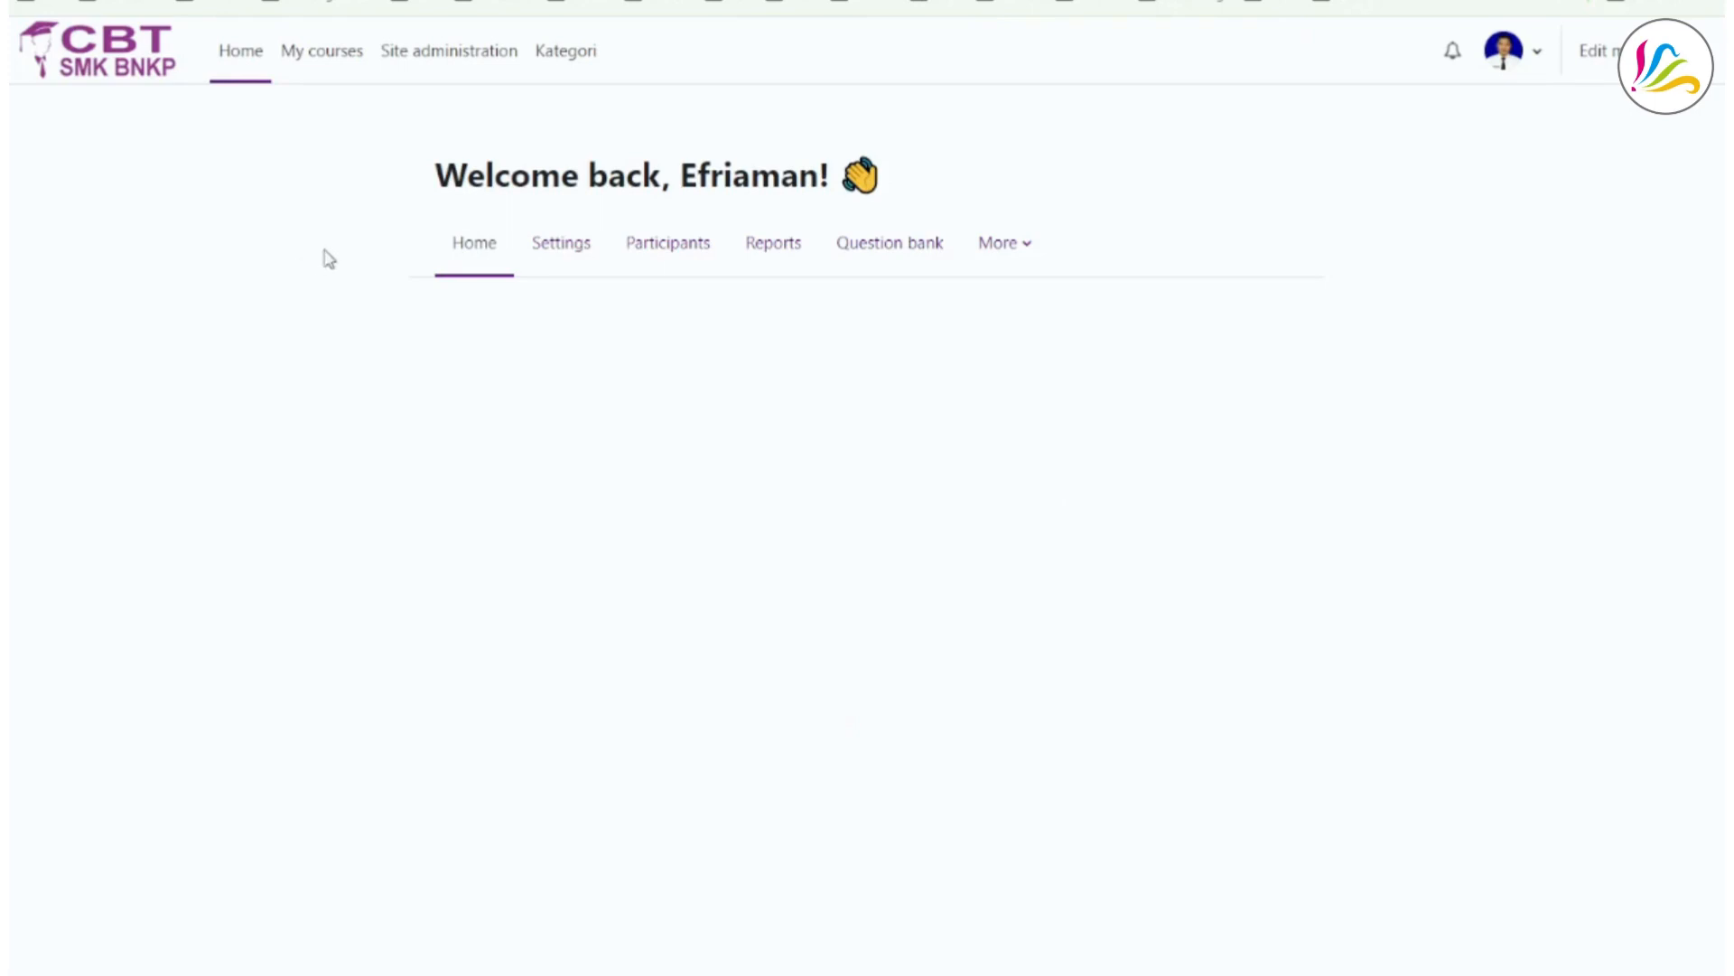
pyautogui.click(564, 65)
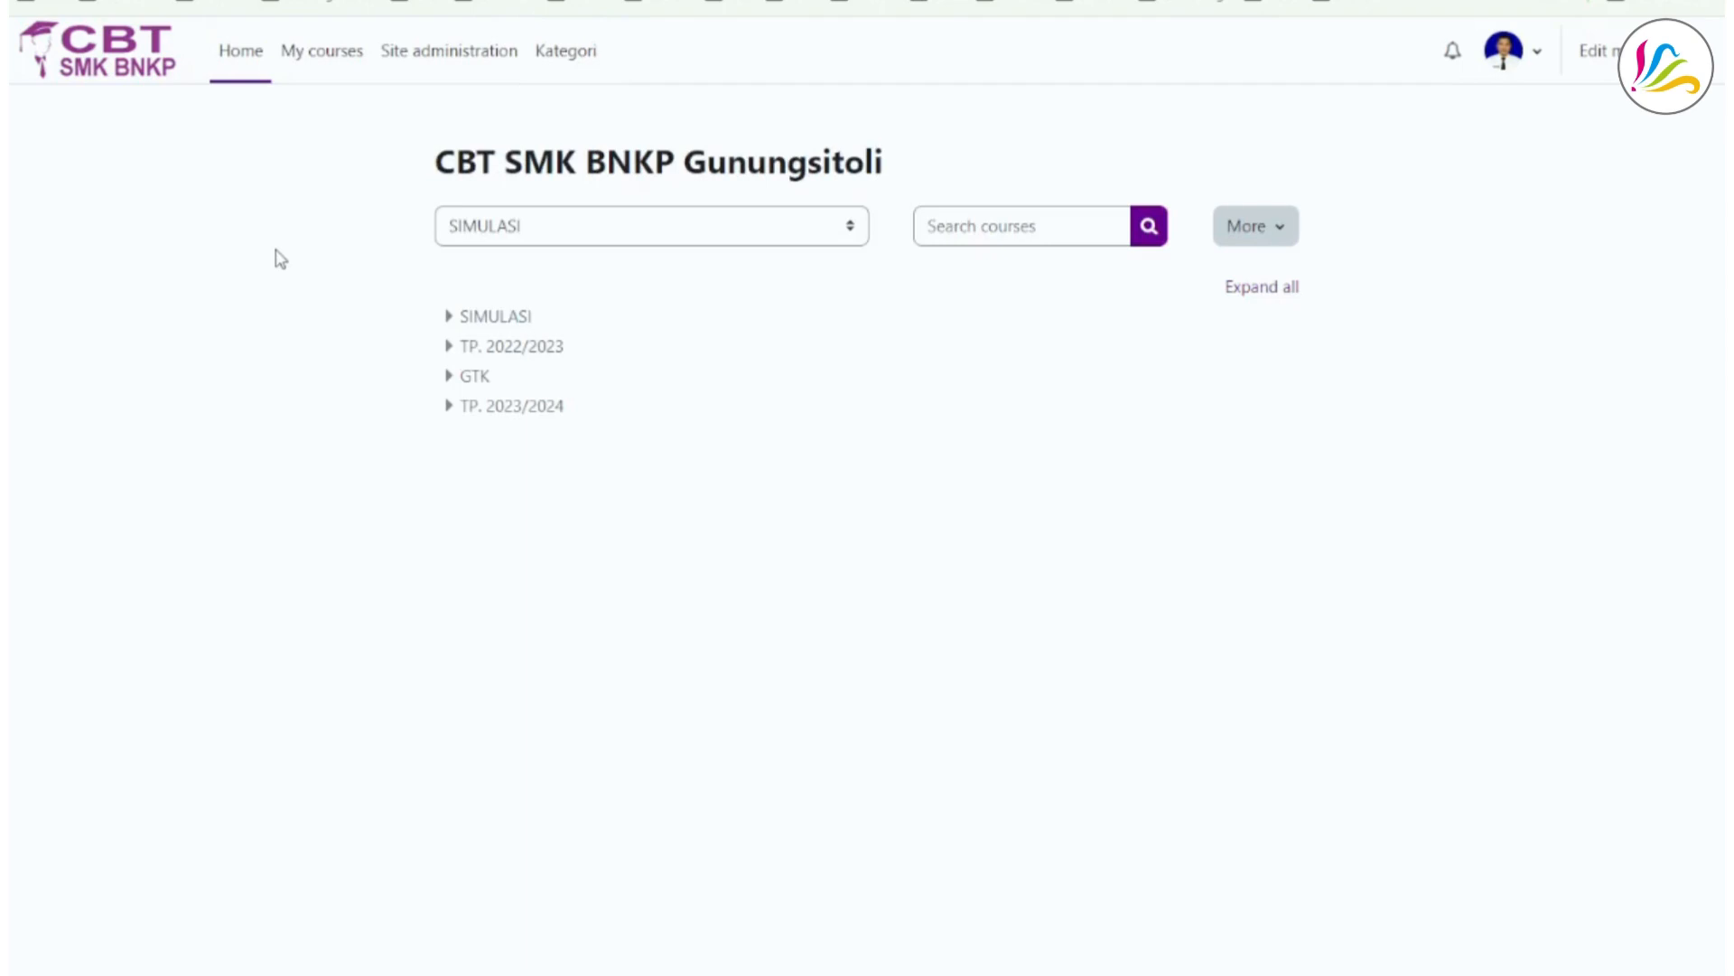
pyautogui.click(853, 230)
pyautogui.scroll(-2, 718, 528)
pyautogui.scroll(-2, 719, 528)
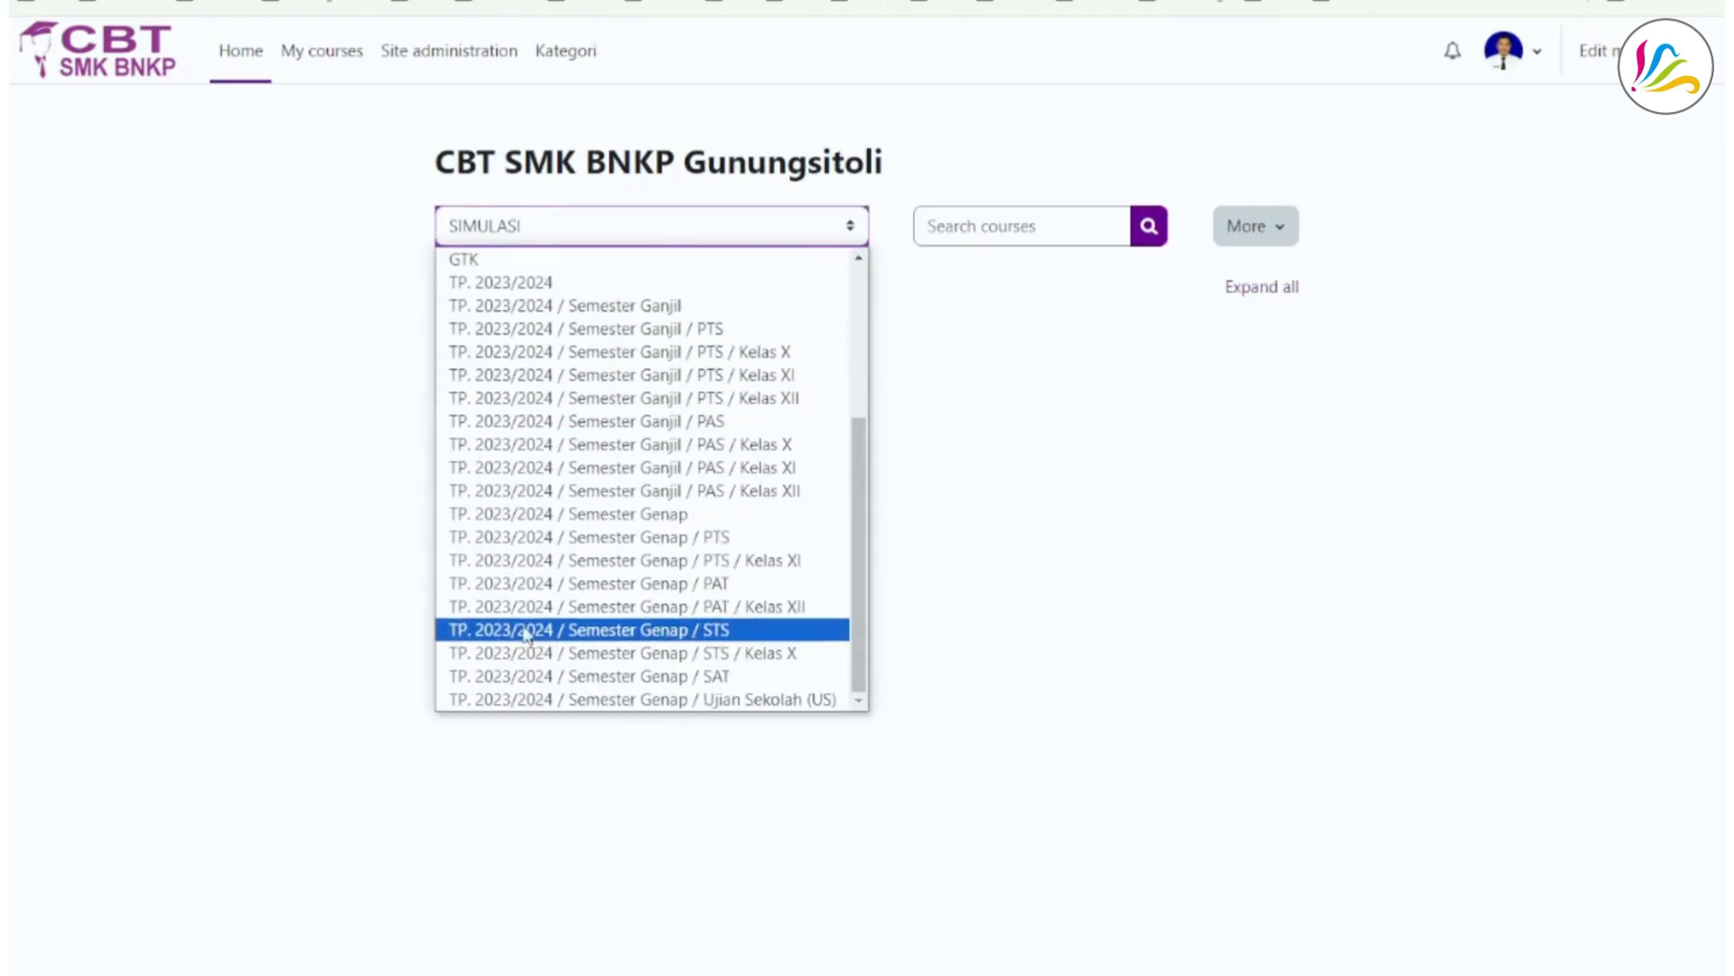
pyautogui.click(792, 607)
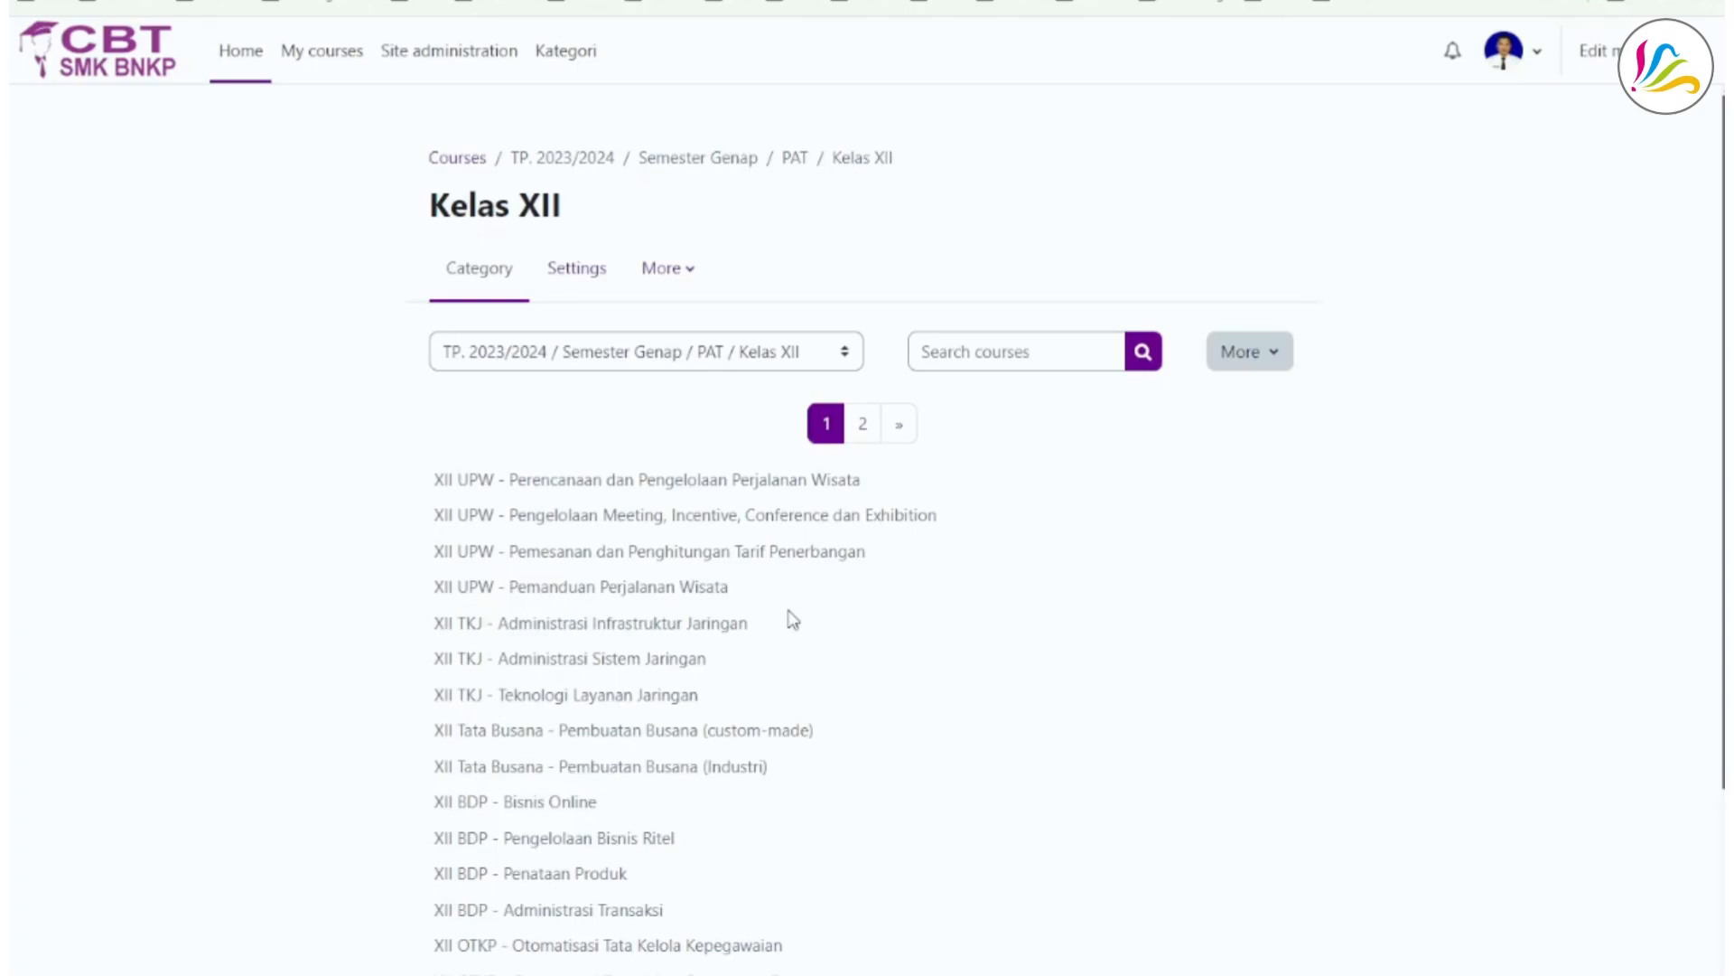
# - Open the XII - Bahasa Indonesia exam from the second page of the Kelas XII course list
pyautogui.click(861, 426)
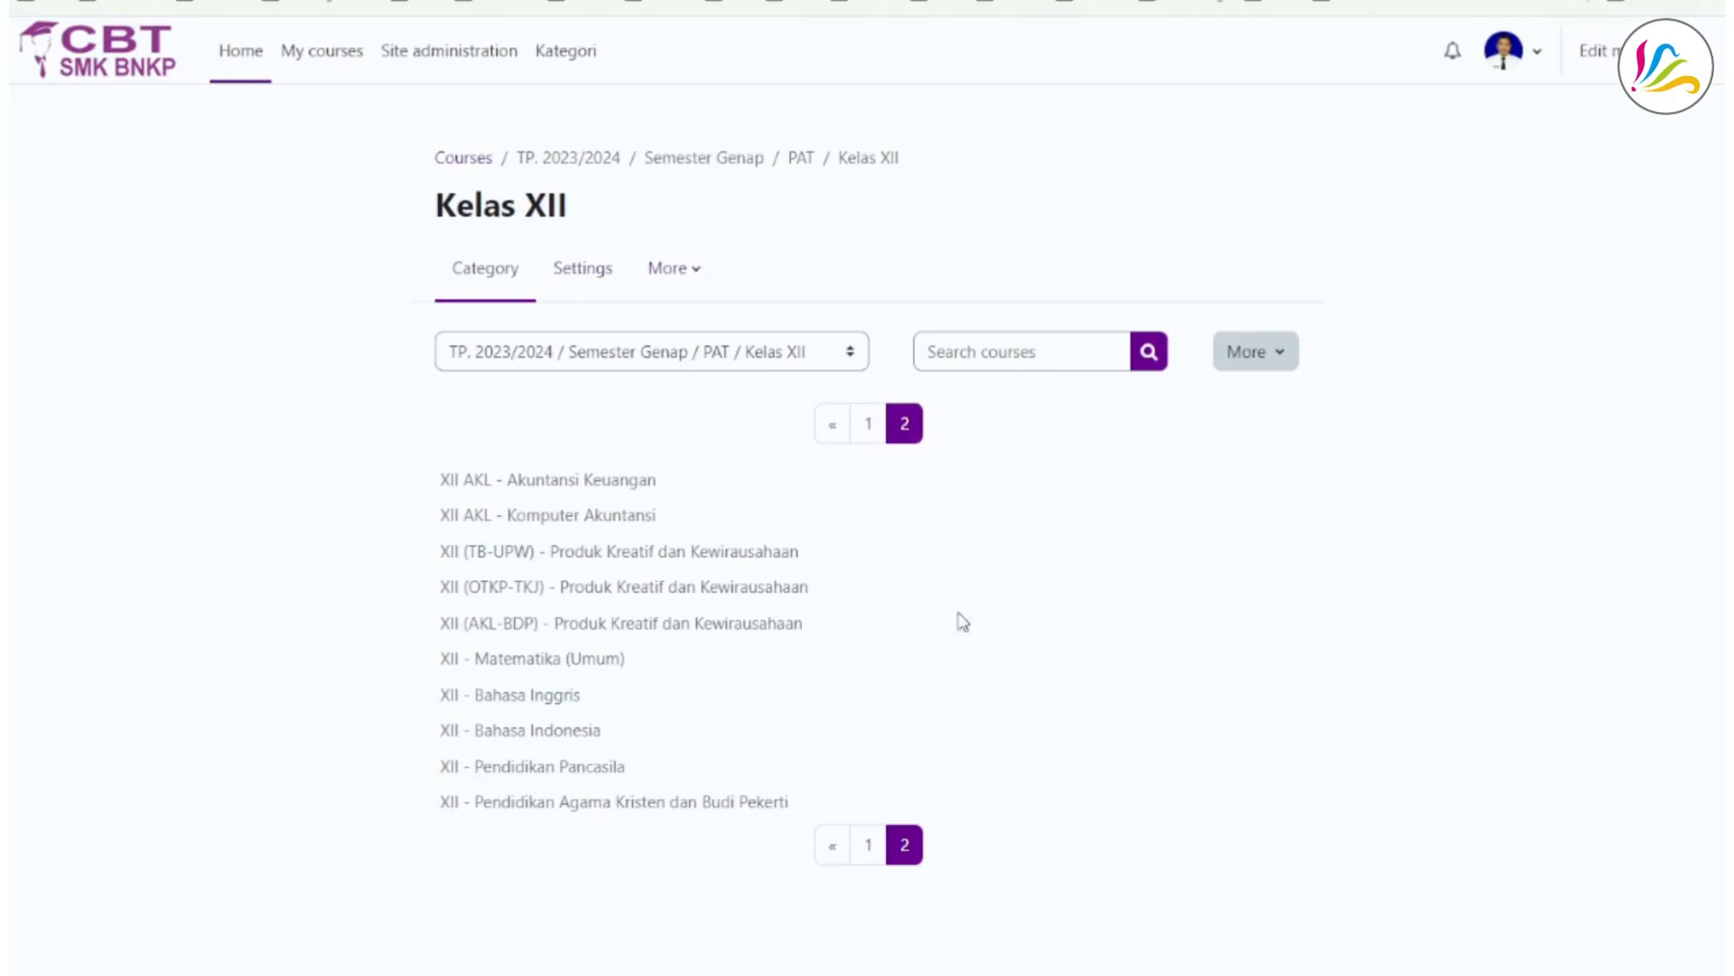
pyautogui.click(565, 733)
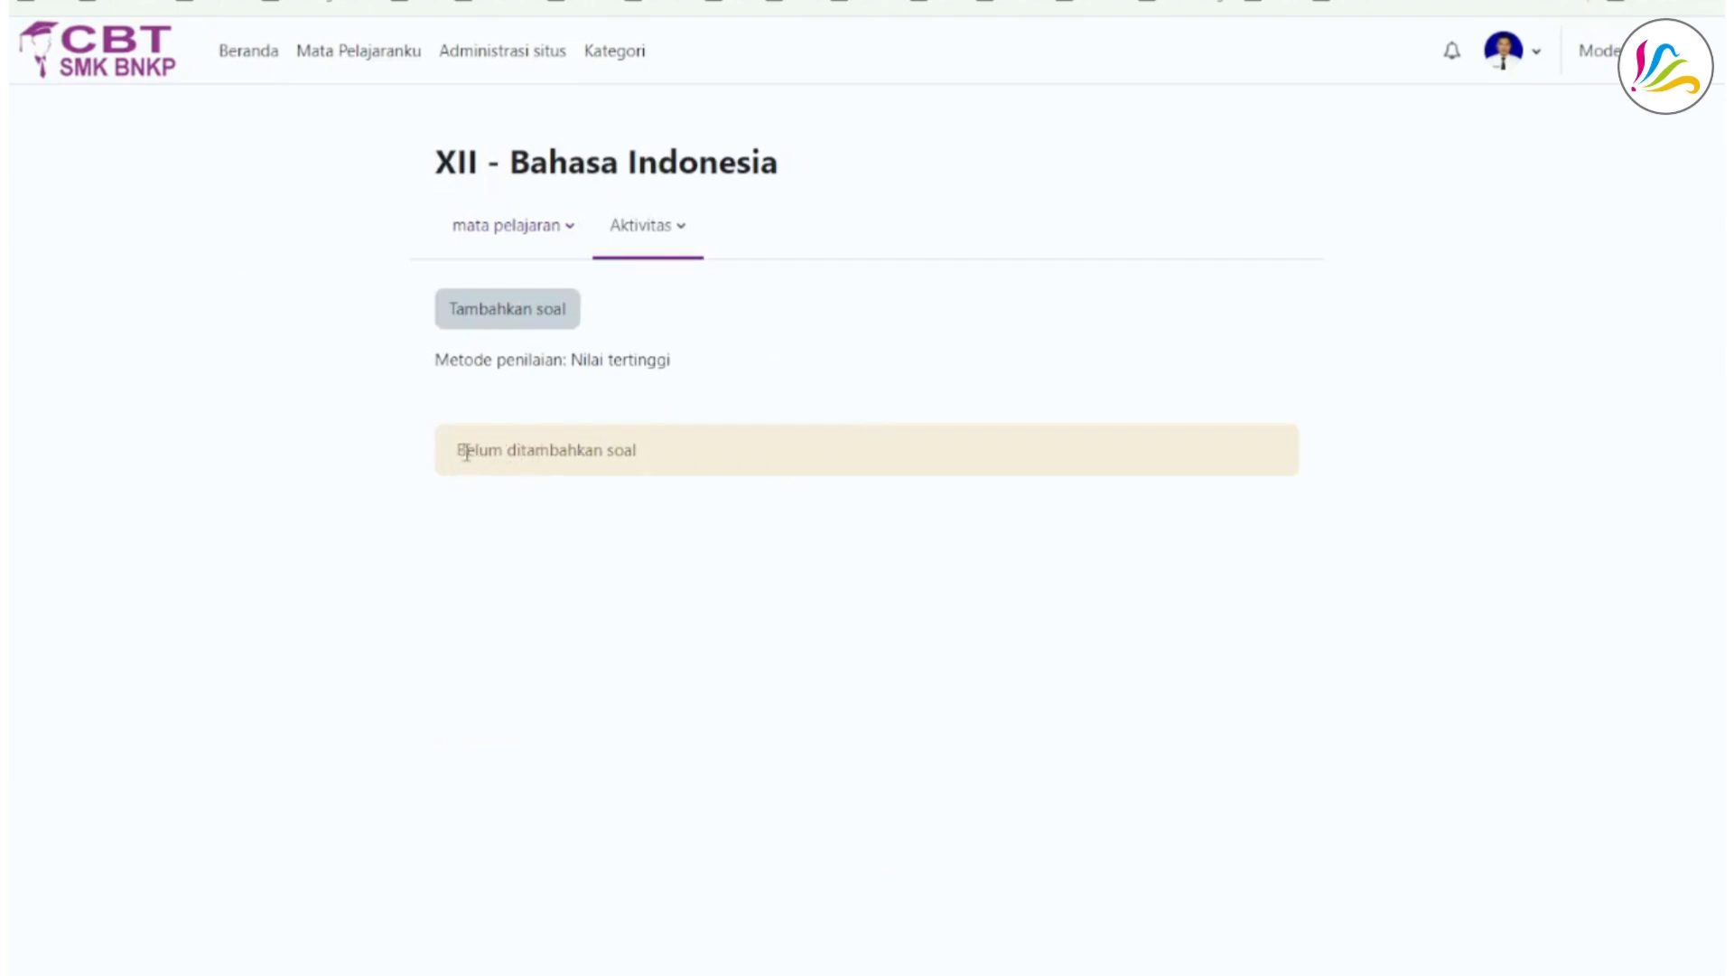
pyautogui.moveTo(457, 452); pyautogui.dragTo(662, 460)
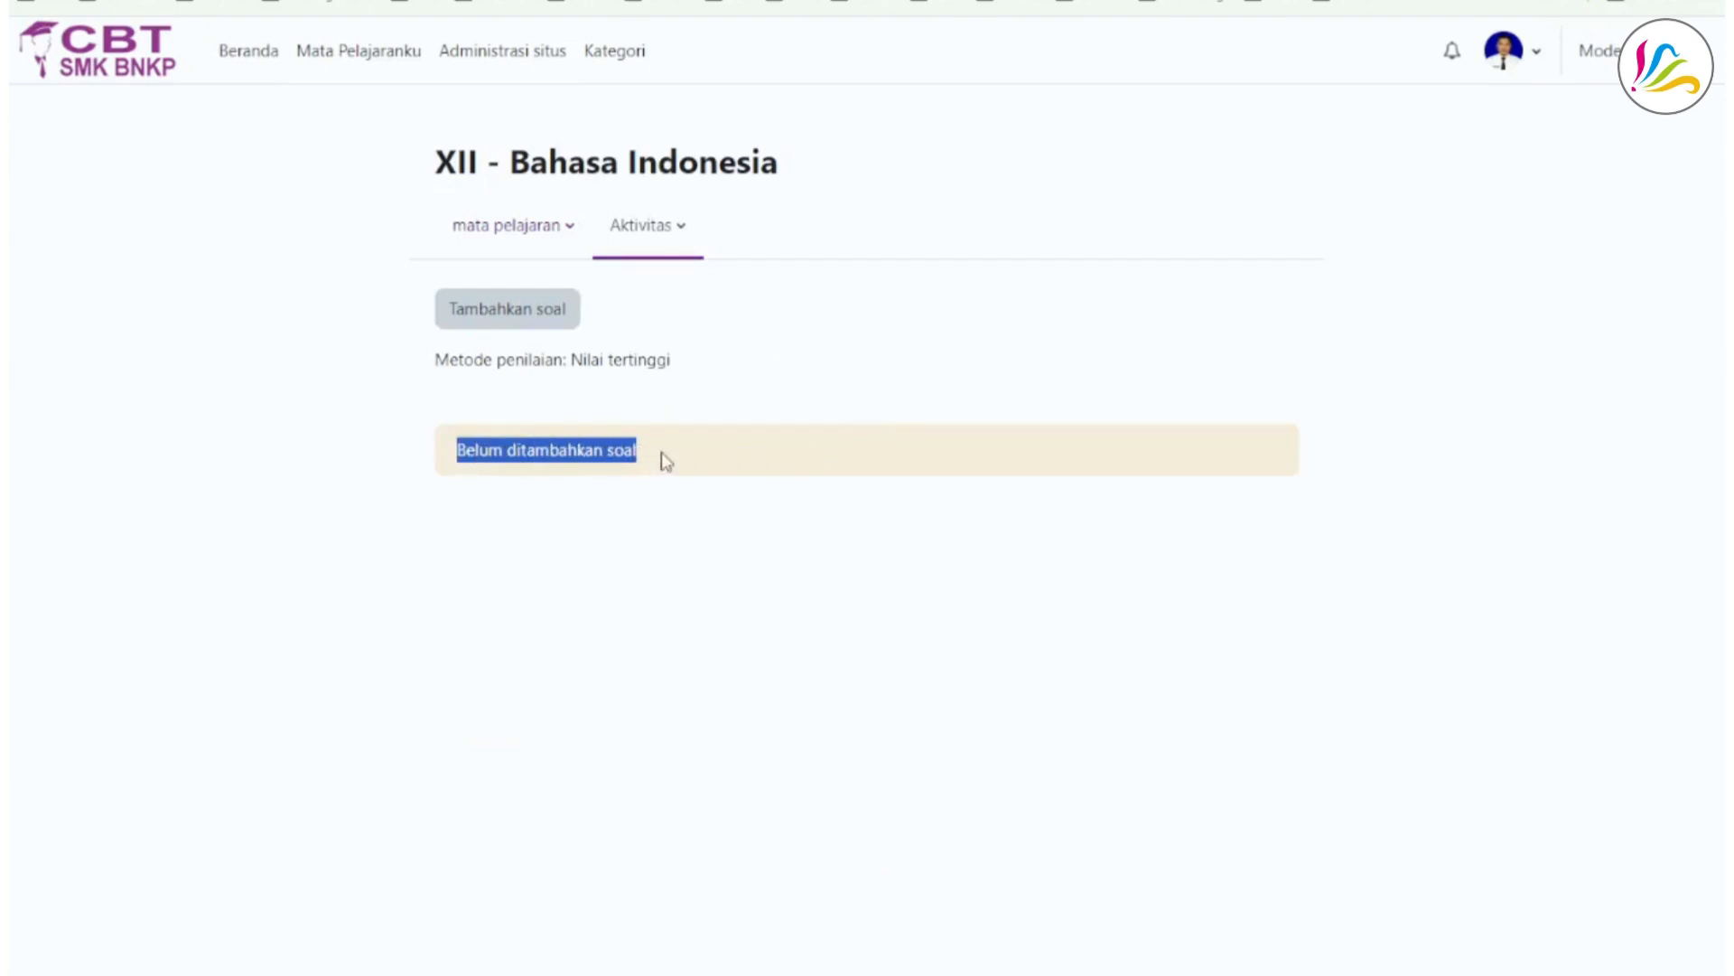
pyautogui.click(956, 387)
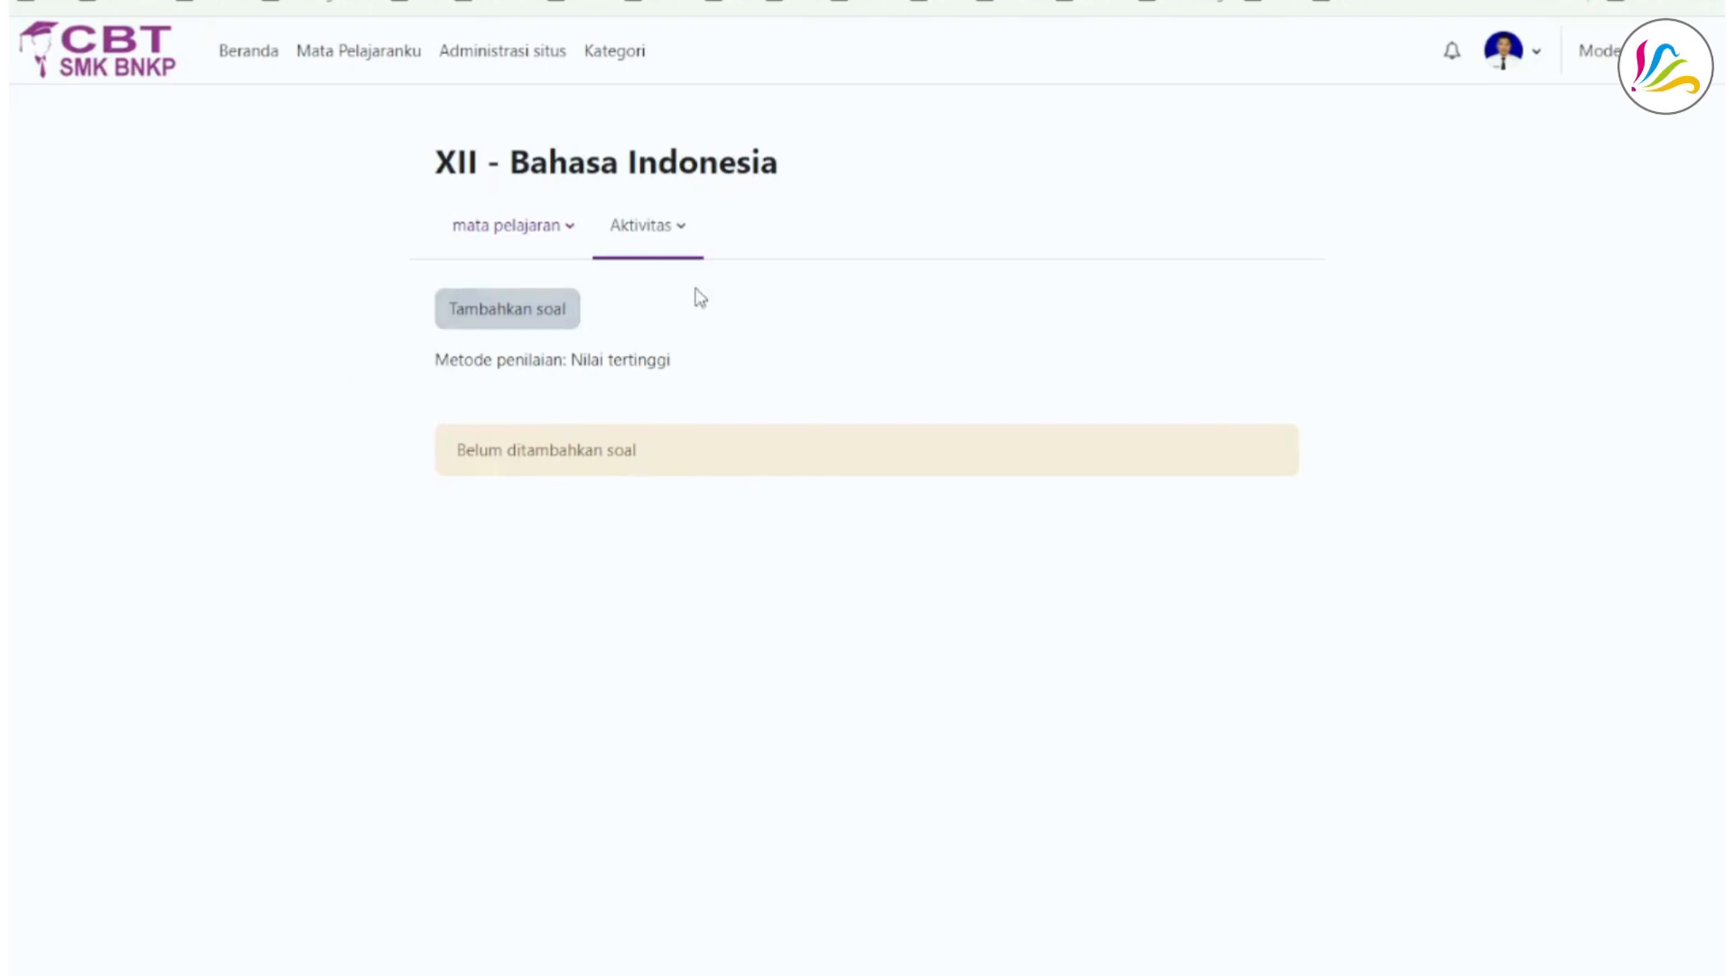
# - Examine the course's question bank for the category Setelan bawaan untuk XIIBIND
pyautogui.click(570, 231)
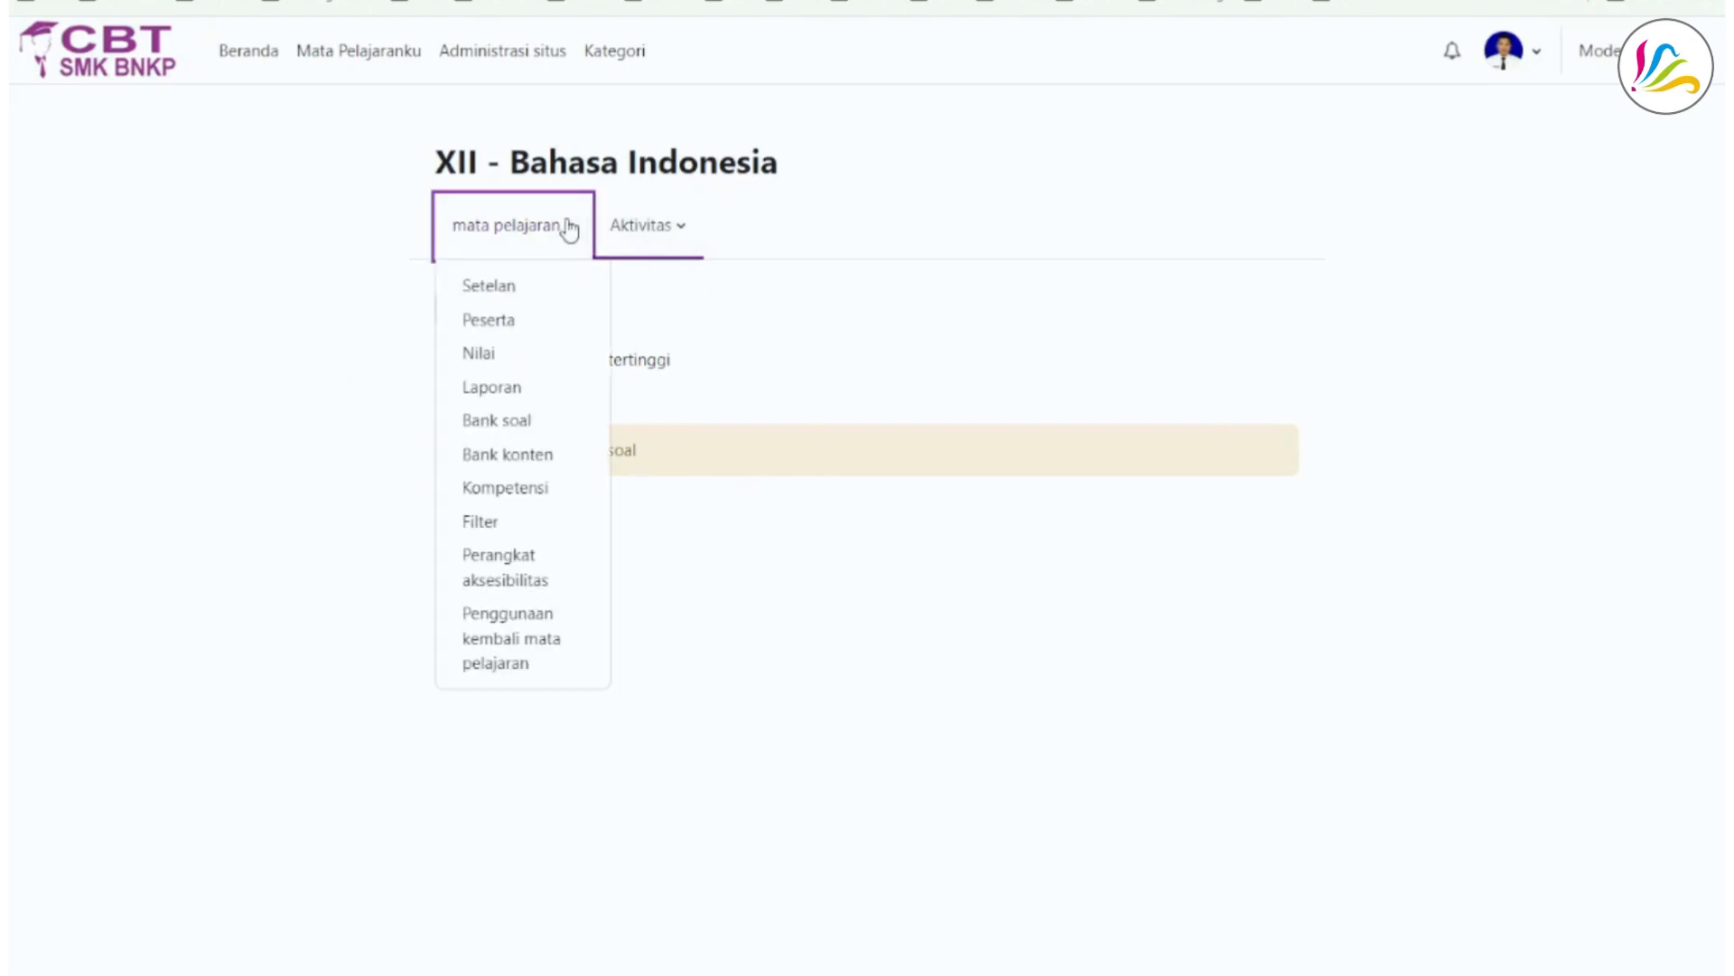
pyautogui.click(492, 425)
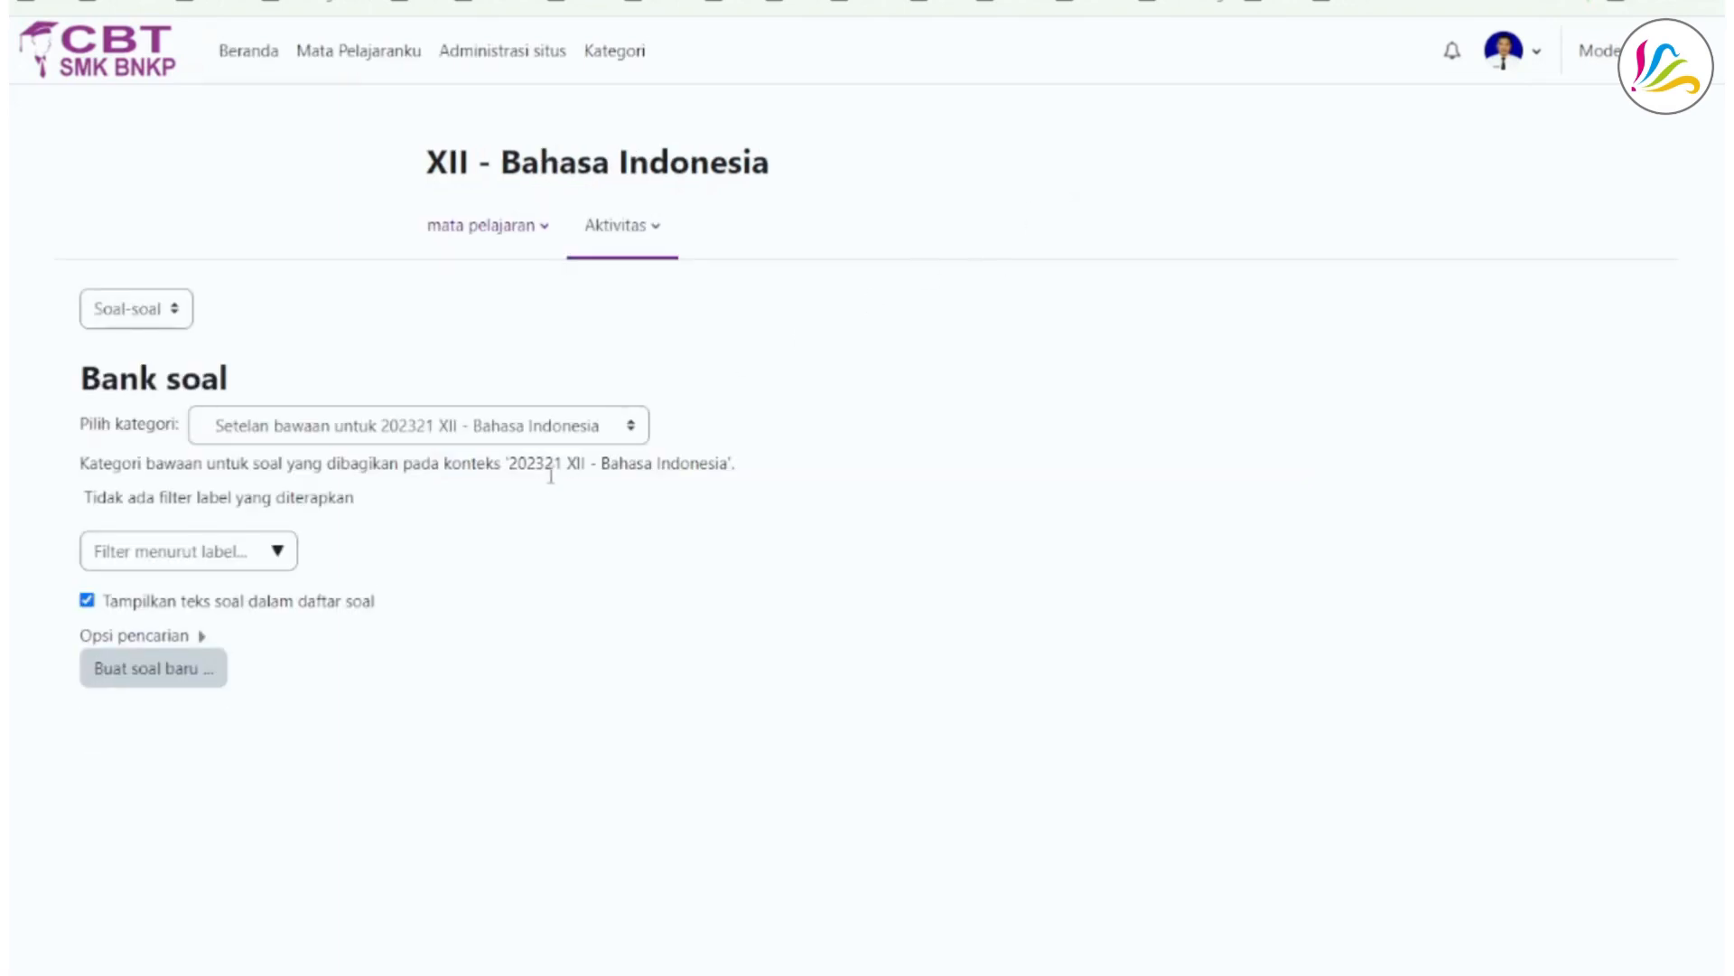
pyautogui.click(622, 432)
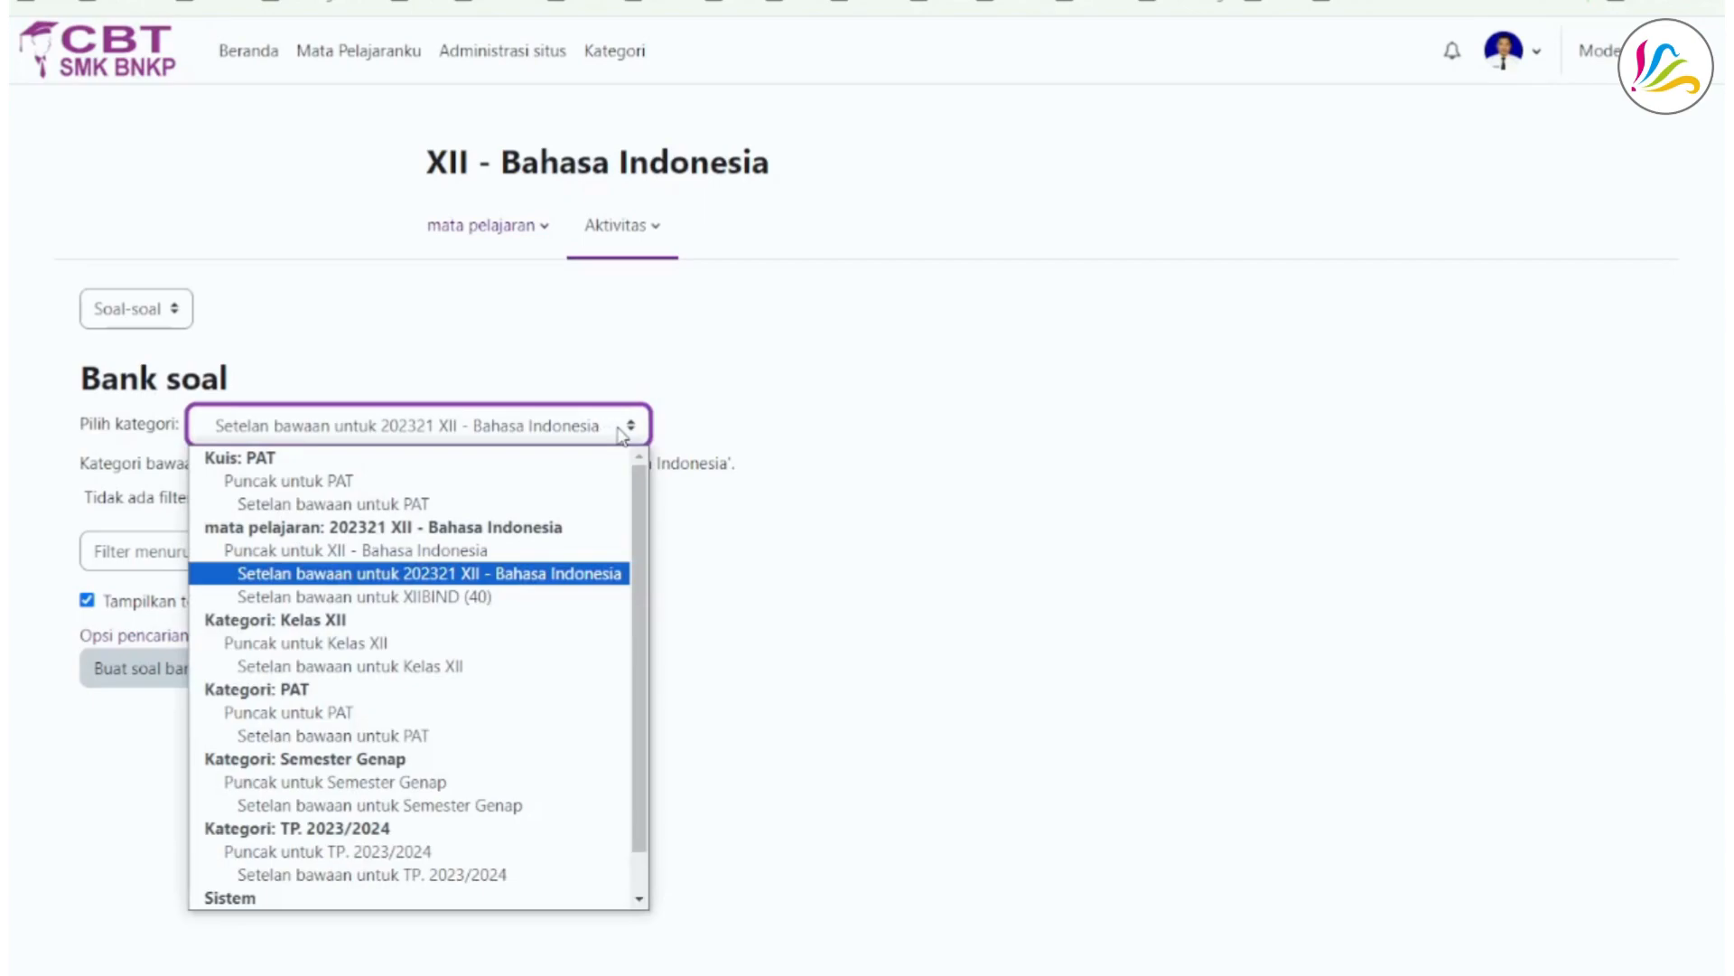
pyautogui.click(489, 599)
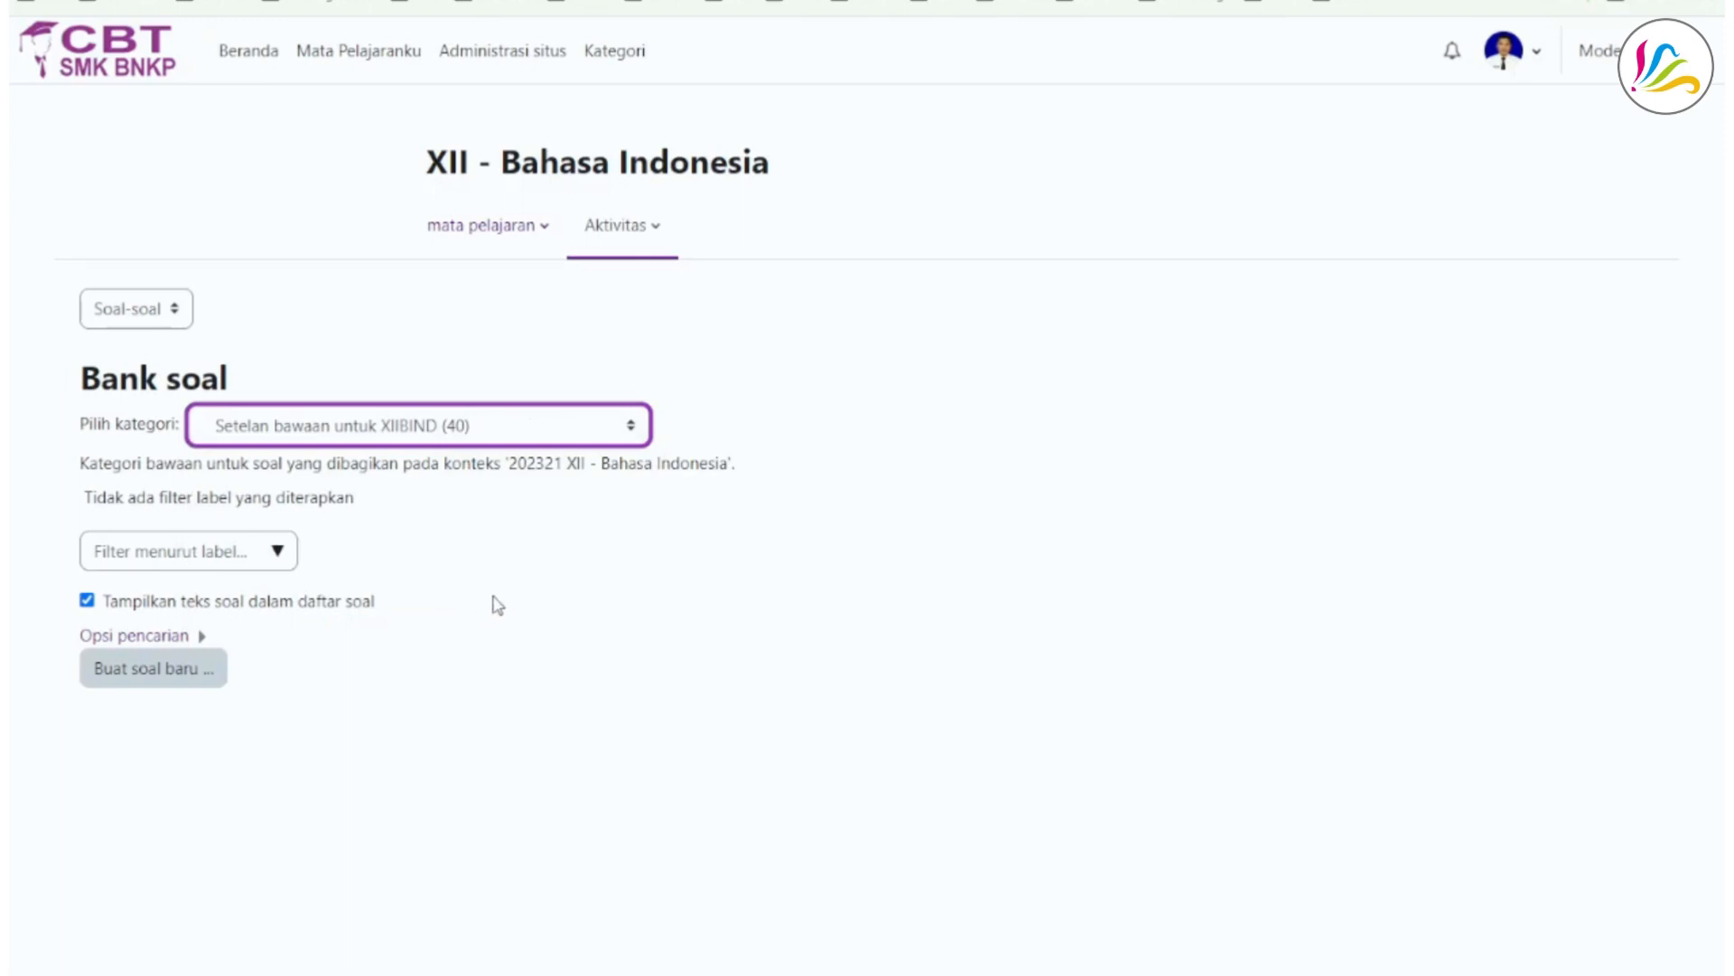
pyautogui.scroll(-6, 816, 543)
pyautogui.scroll(-15, 816, 543)
pyautogui.scroll(20, 811, 545)
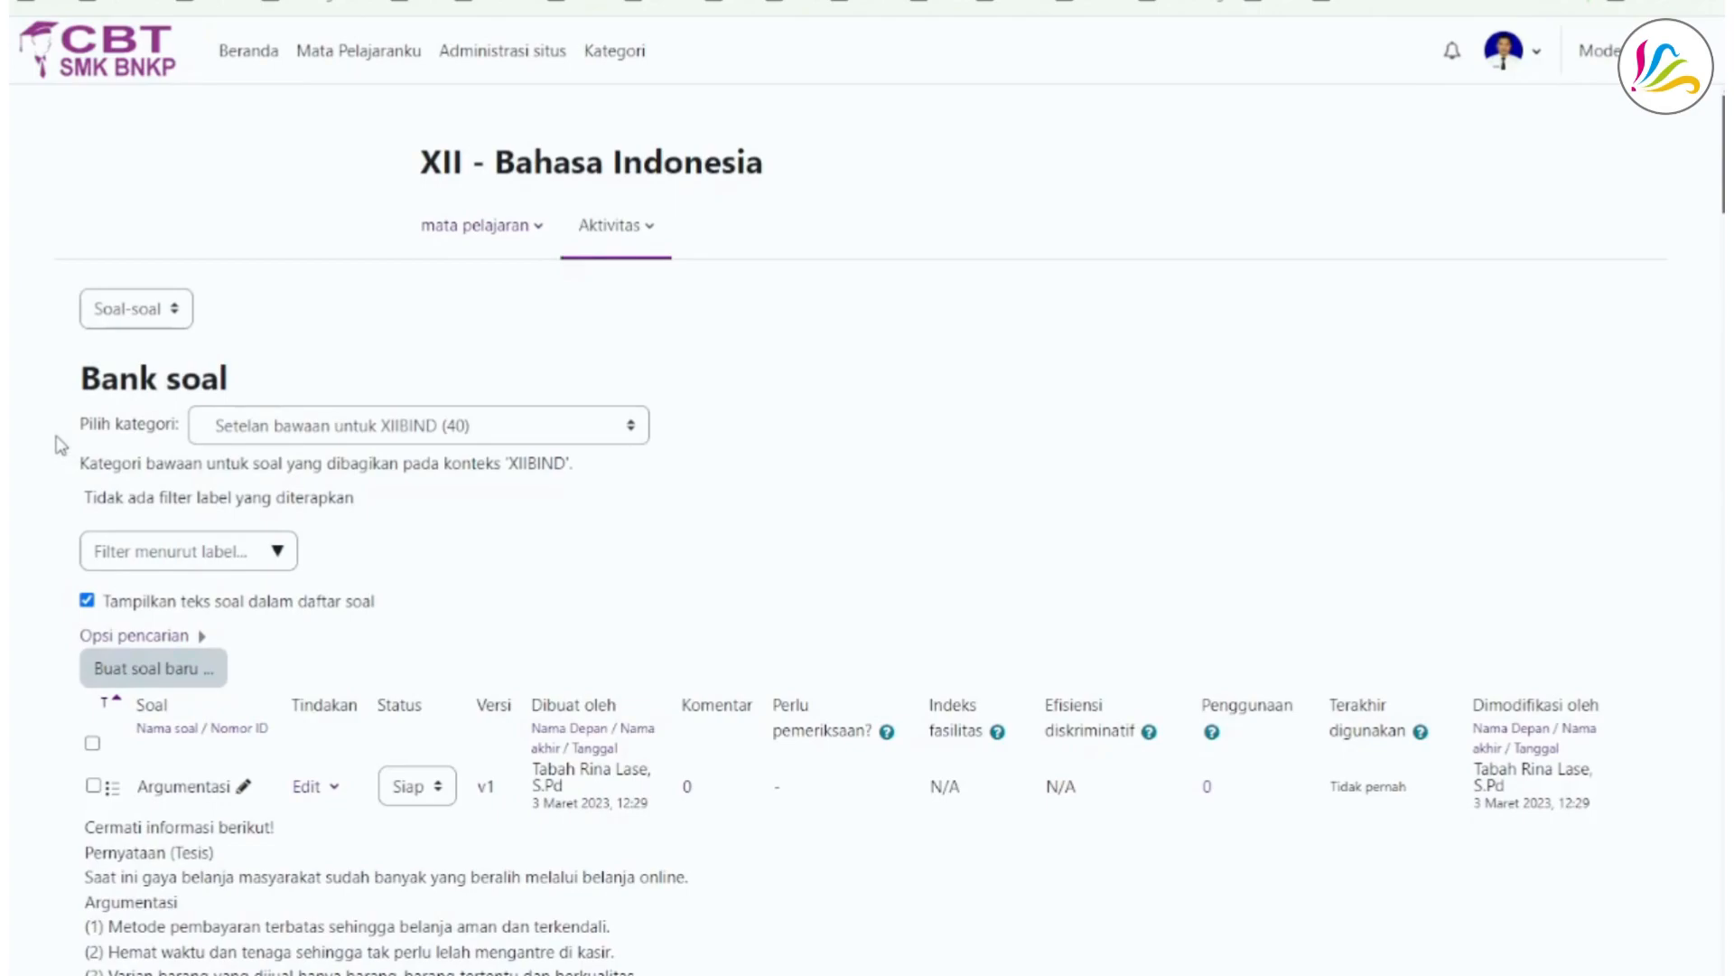
# - Return to the quiz, open its question editing page and enable Kocok soal
pyautogui.click(657, 228)
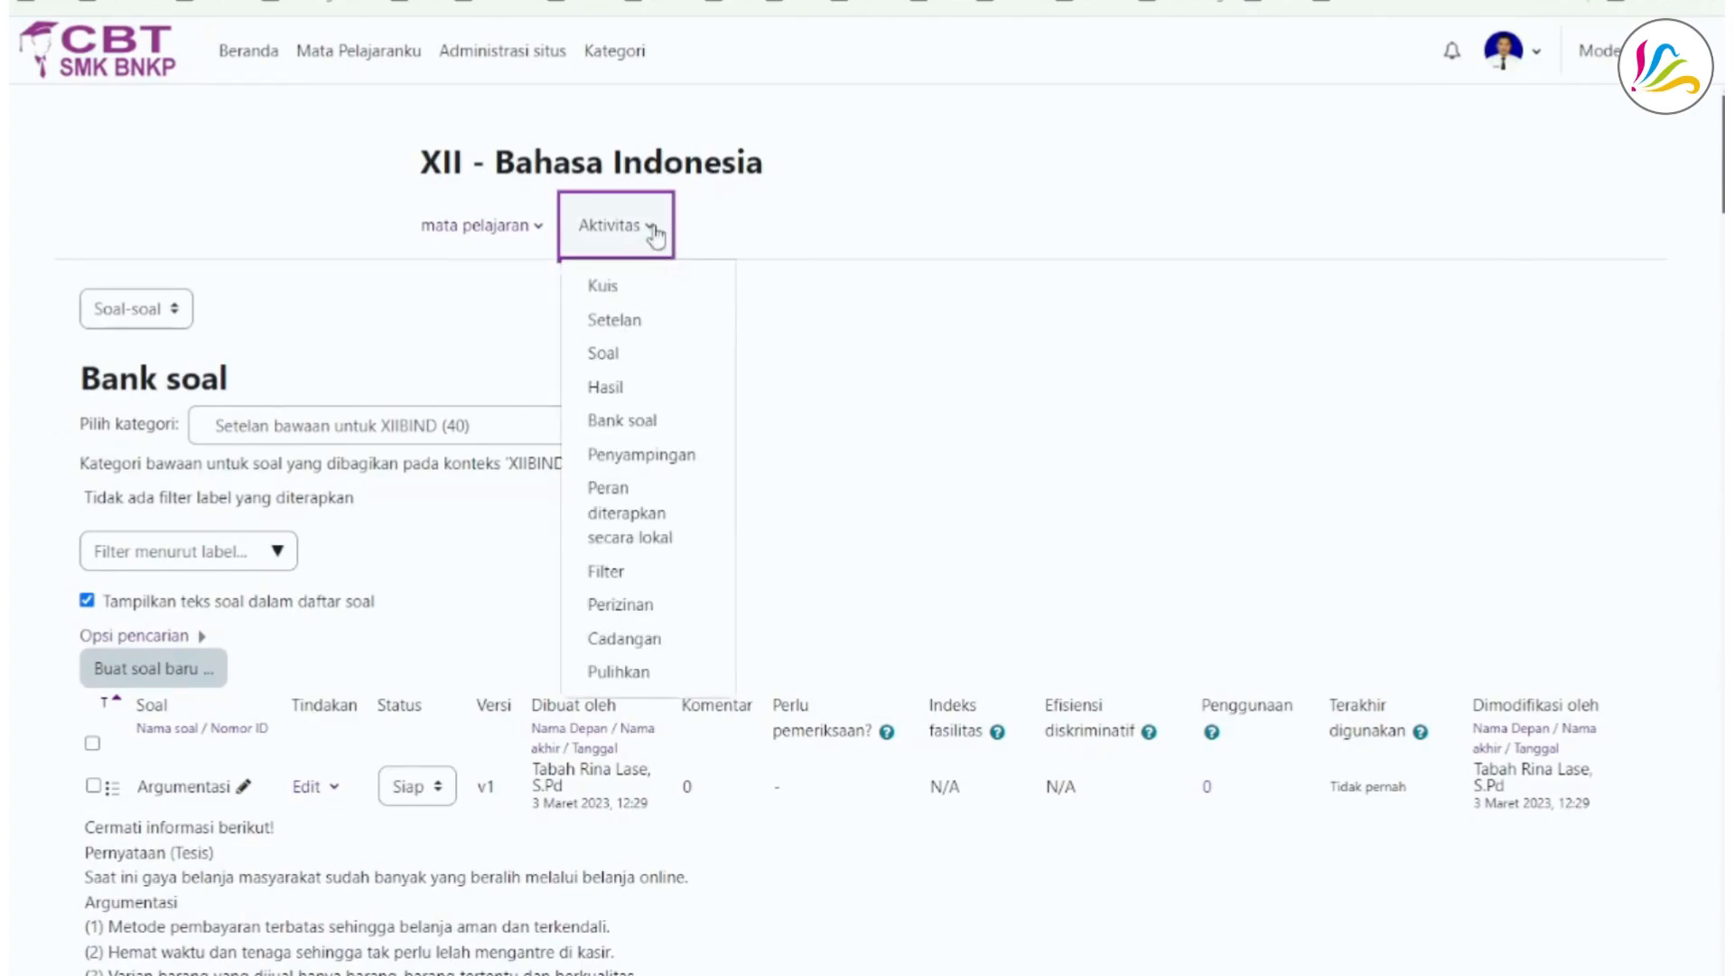
pyautogui.click(643, 291)
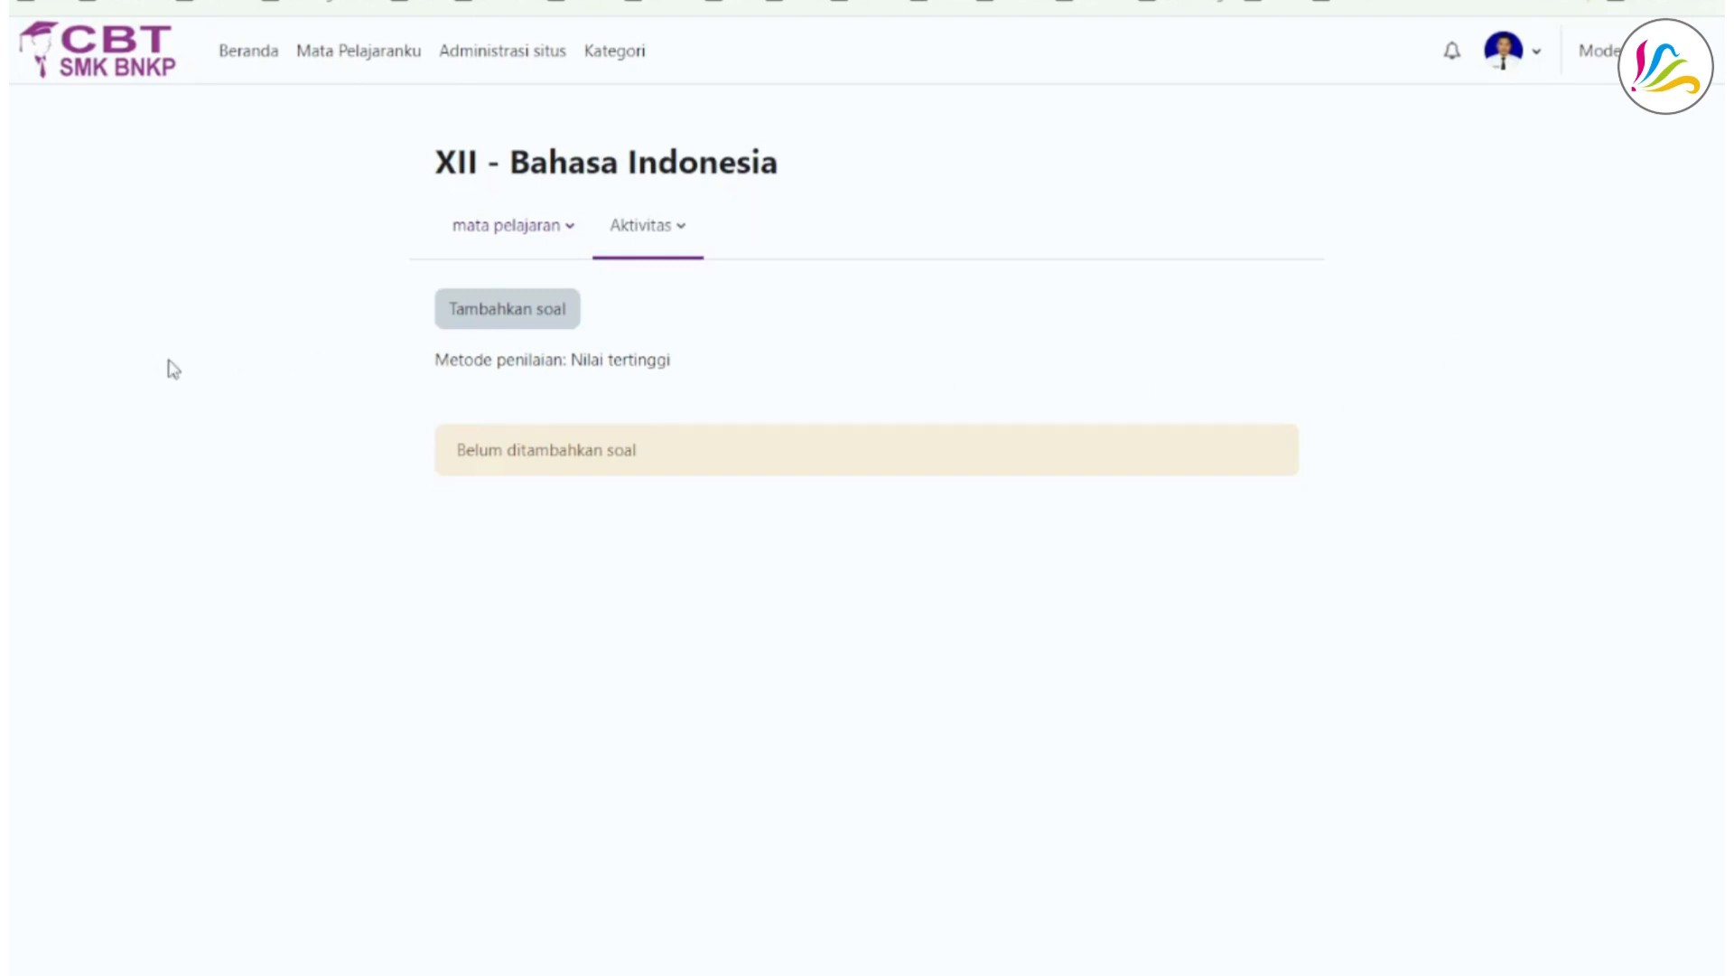
pyautogui.click(511, 318)
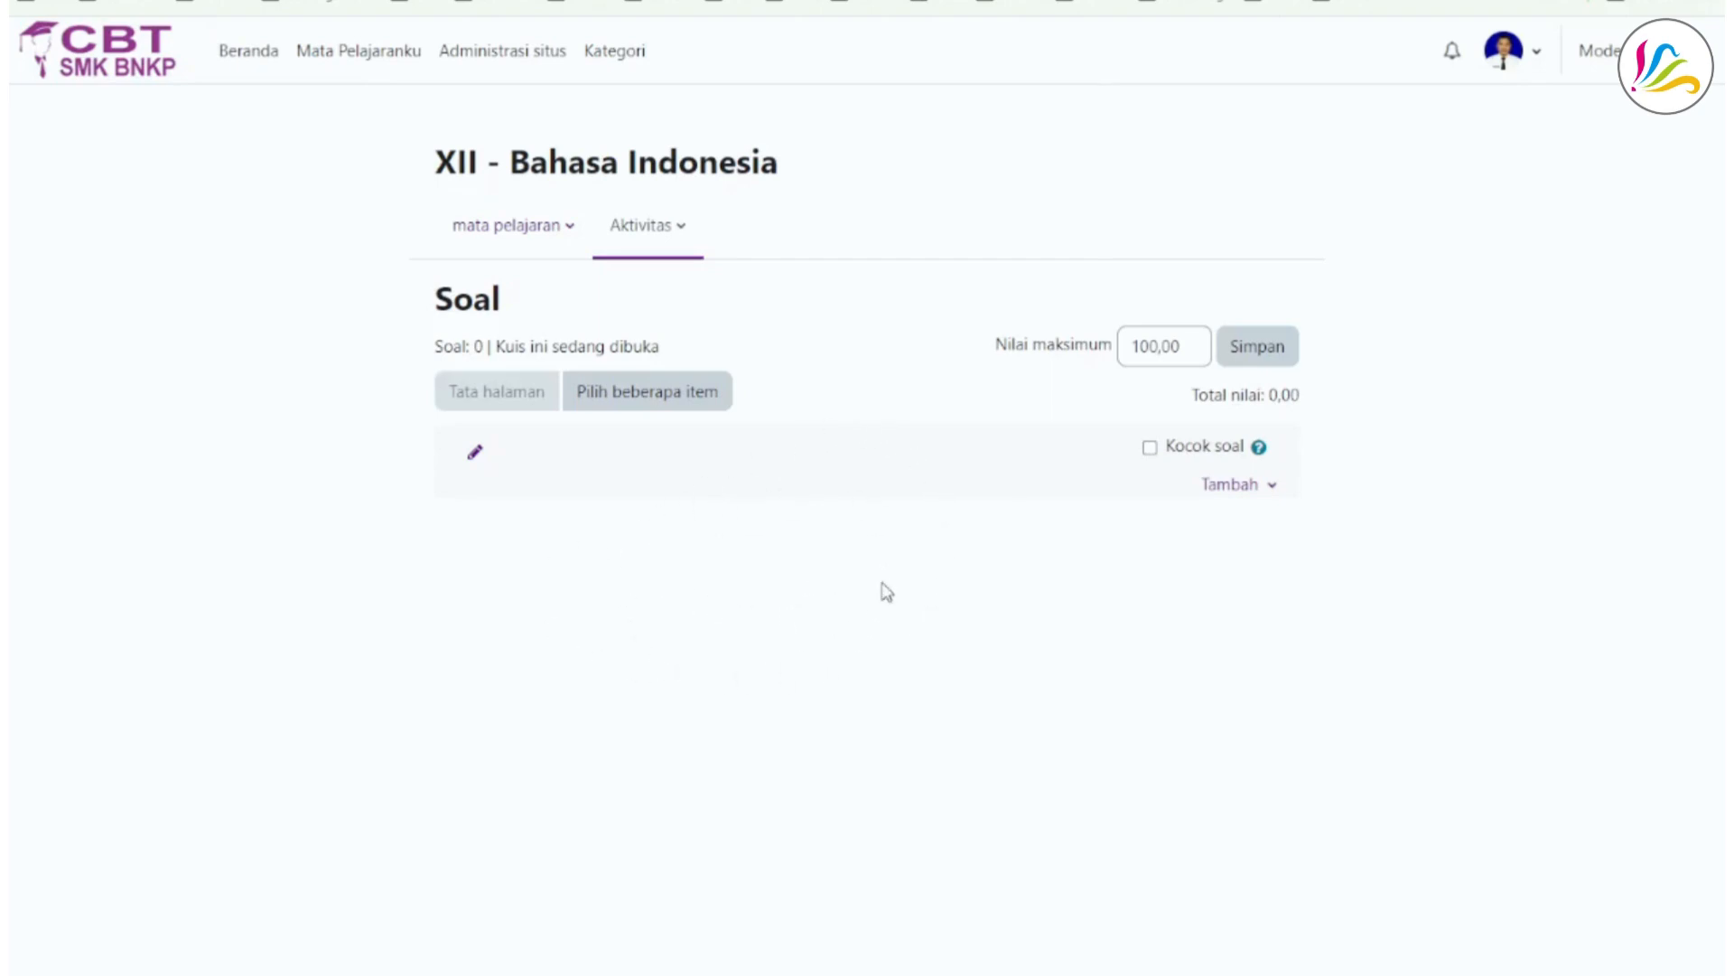
pyautogui.click(1149, 447)
# - Start adding random questions to the quiz, drawn from the existing category Setelan bawaan untuk XIIBIND
pyautogui.click(1268, 495)
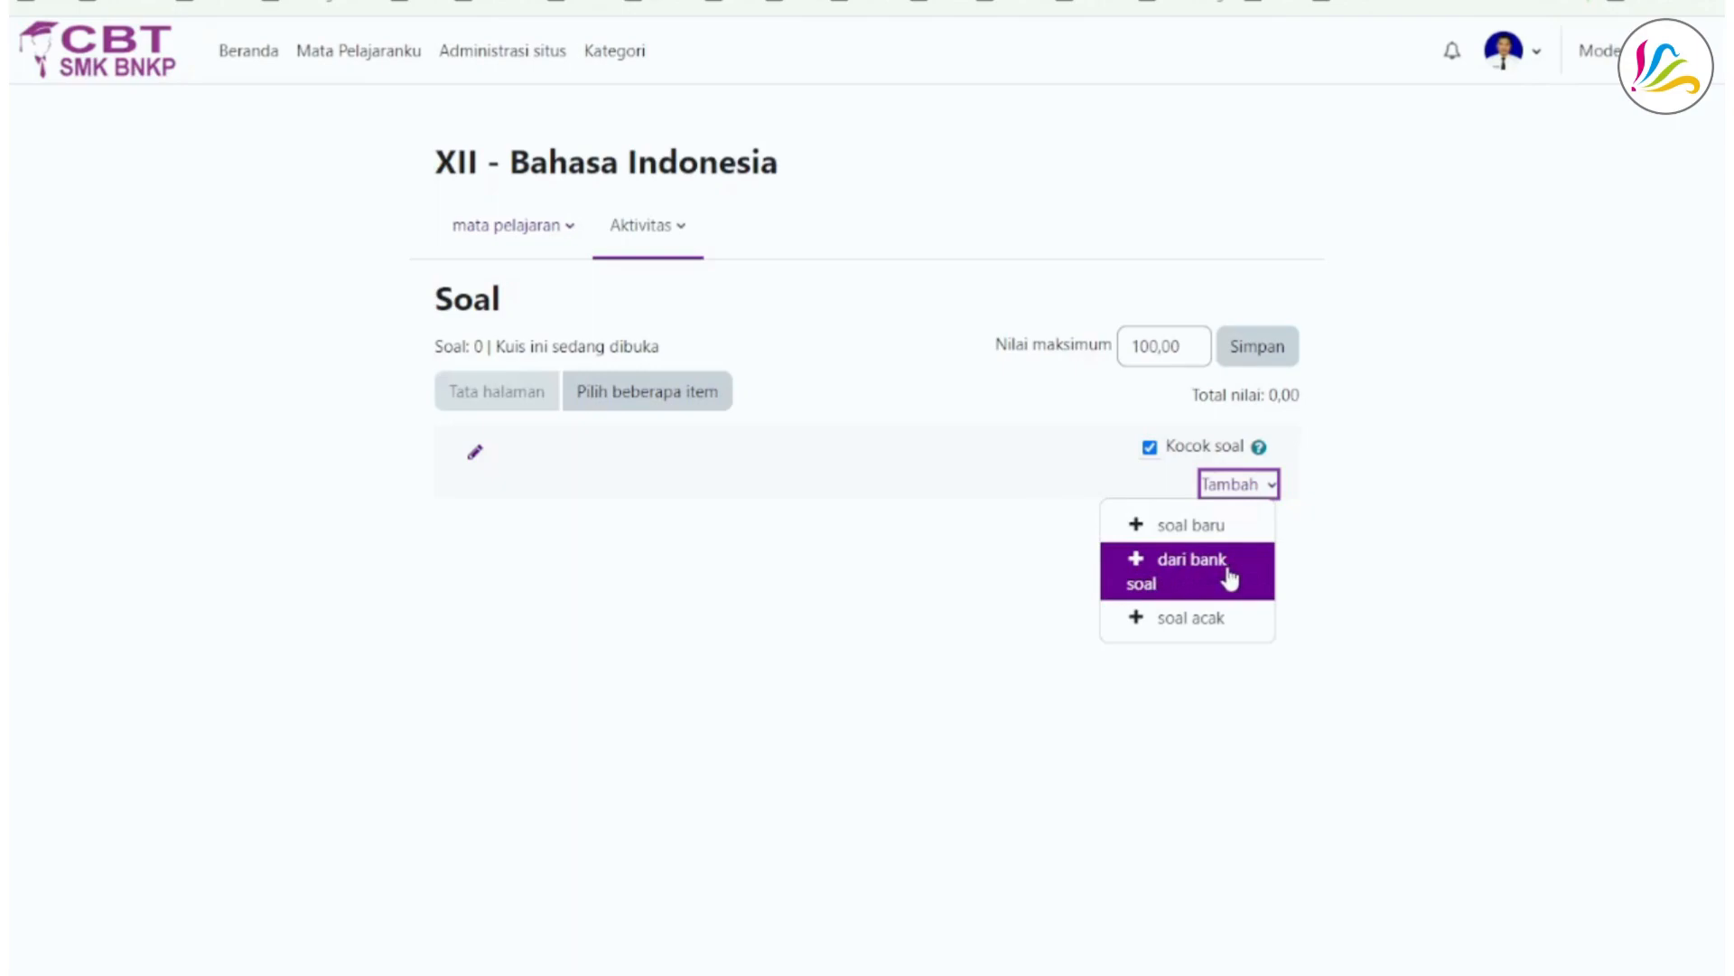
pyautogui.click(1191, 618)
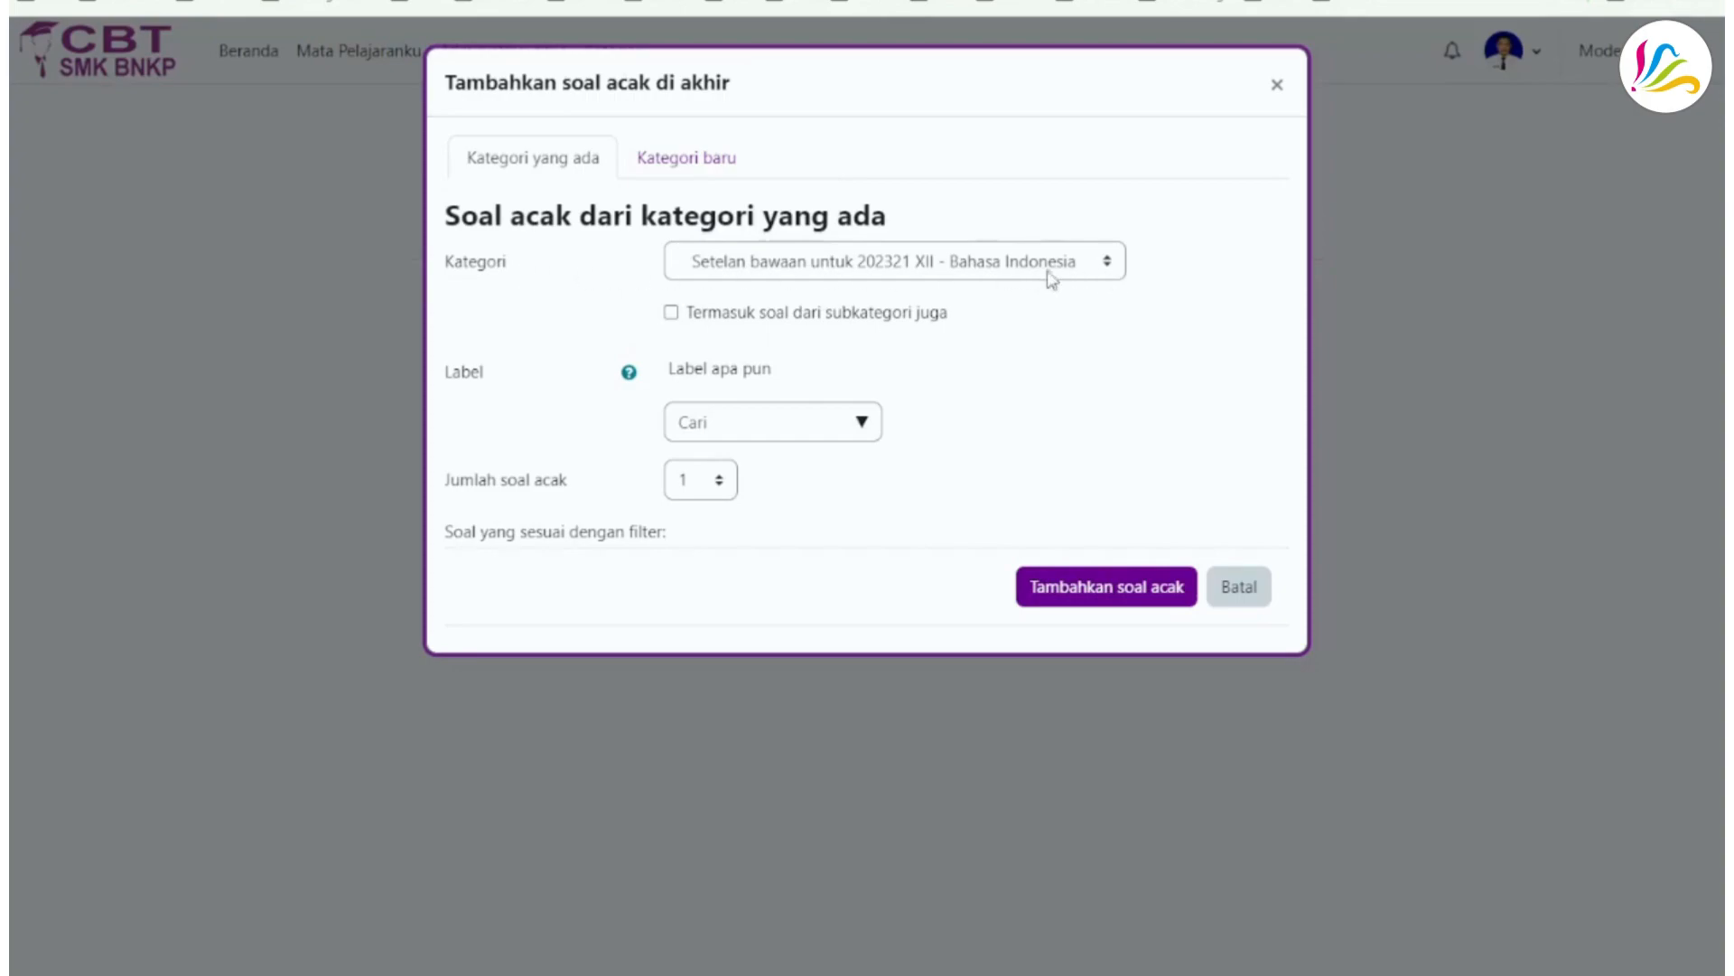
pyautogui.click(1111, 270)
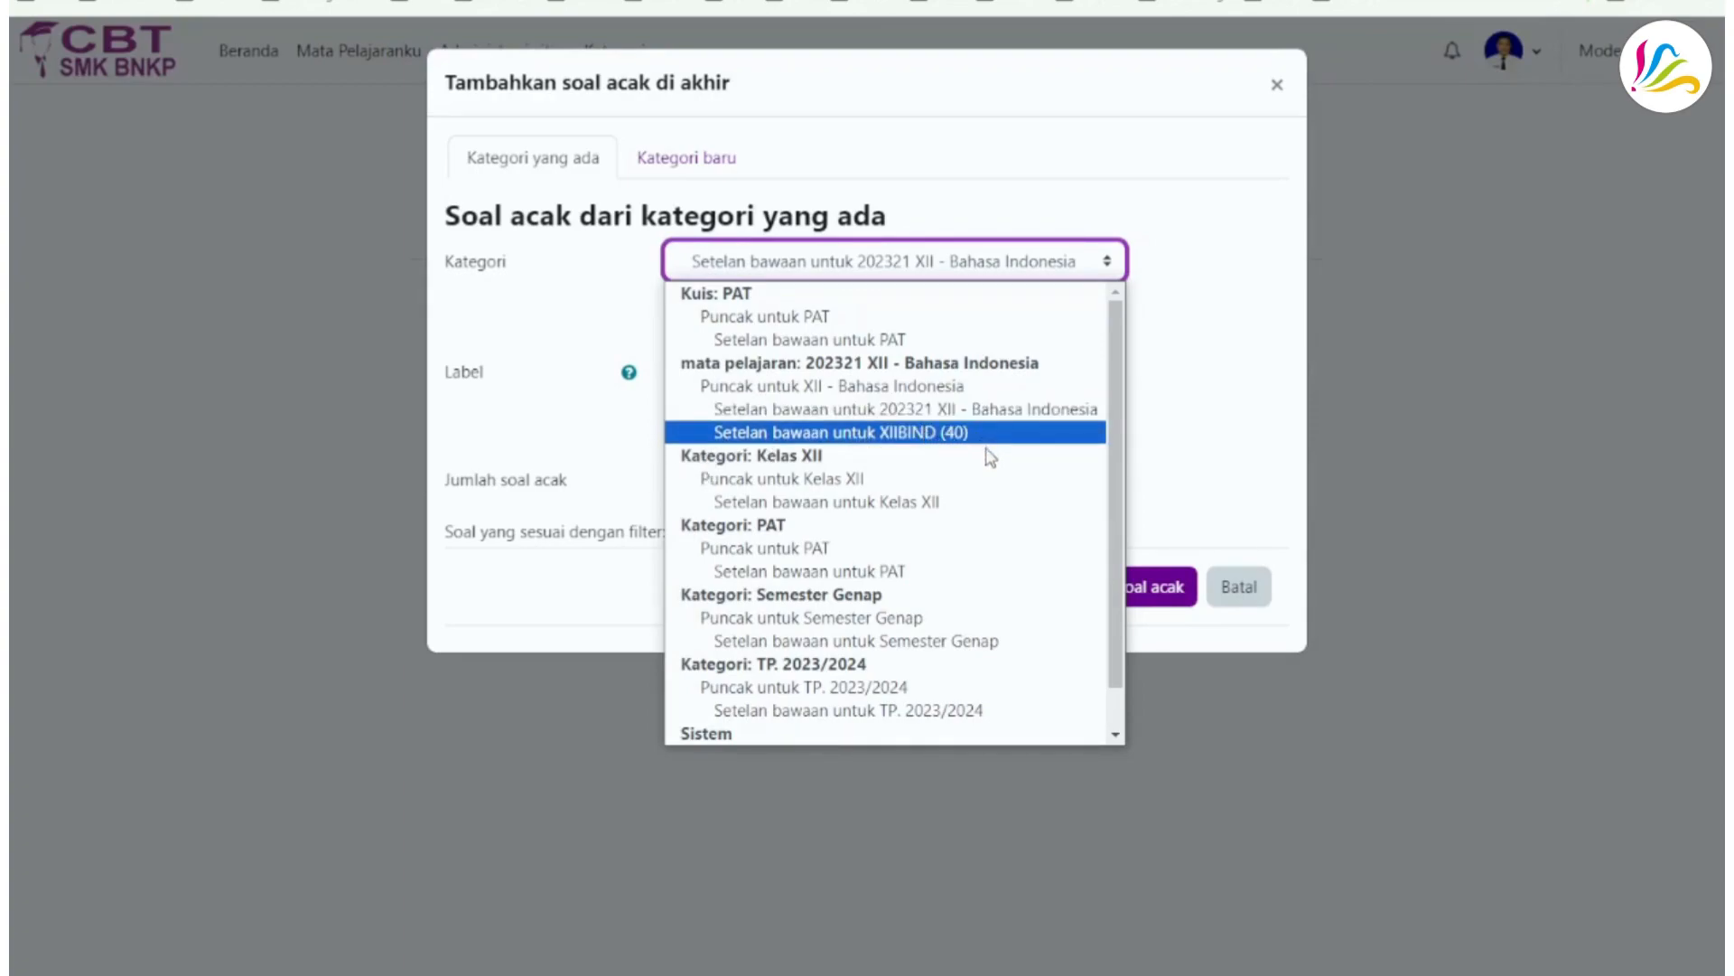
pyautogui.click(1160, 260)
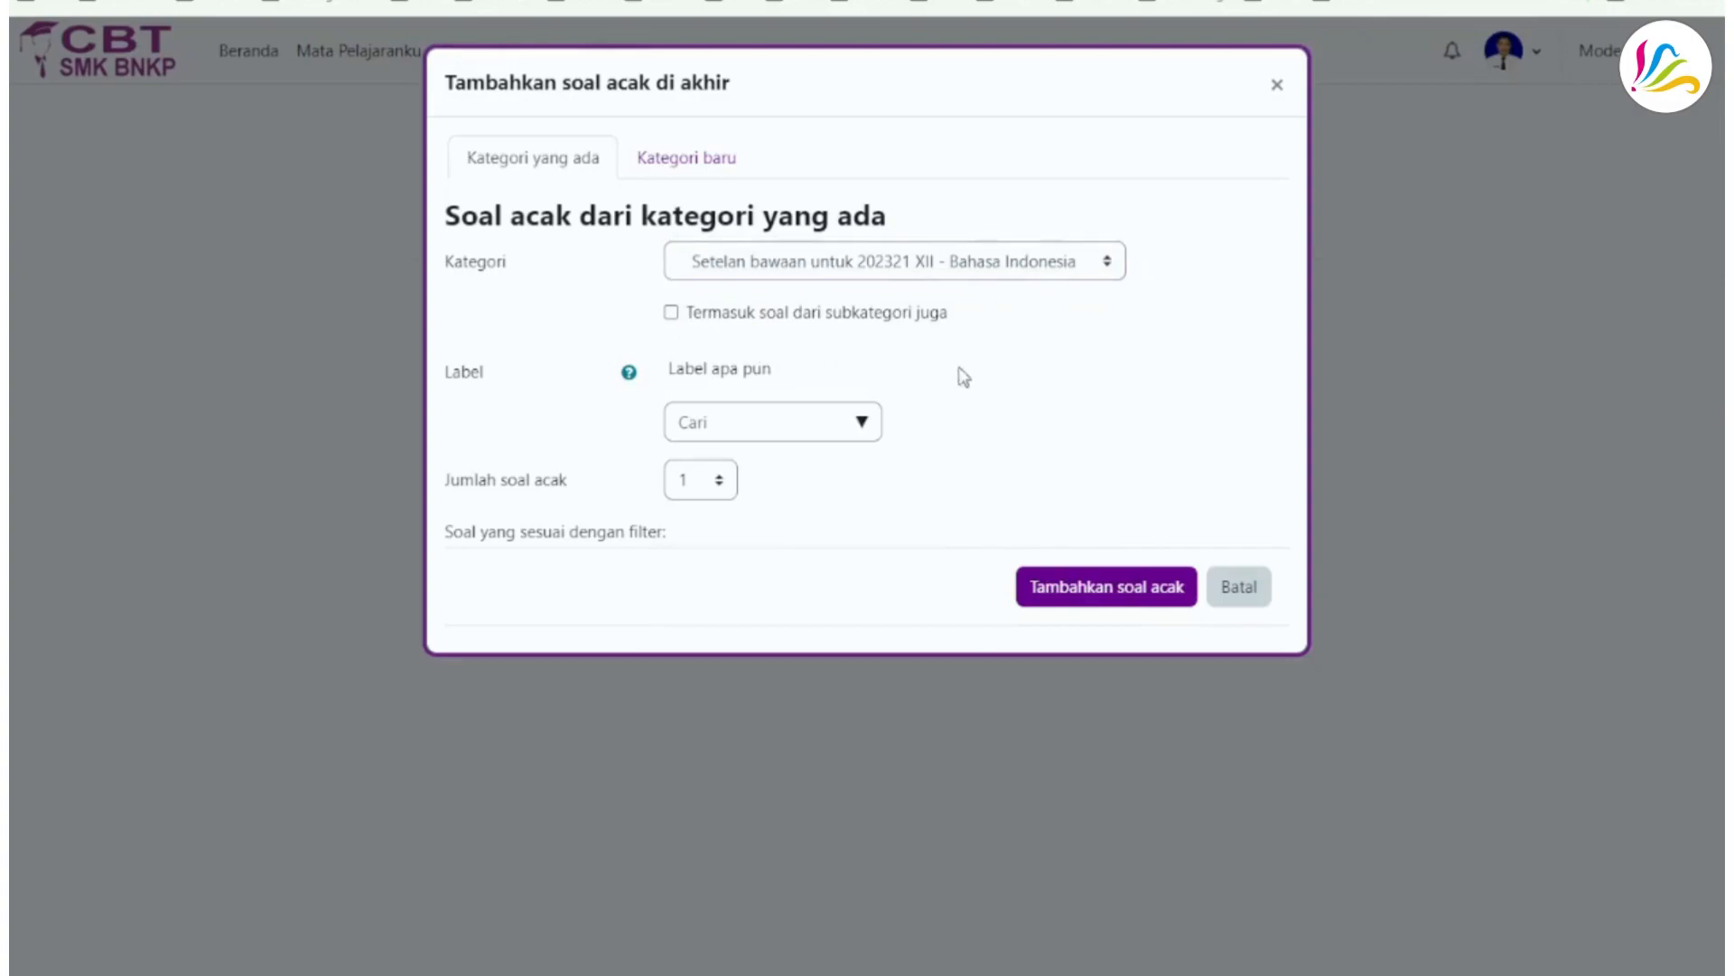
pyautogui.click(1107, 261)
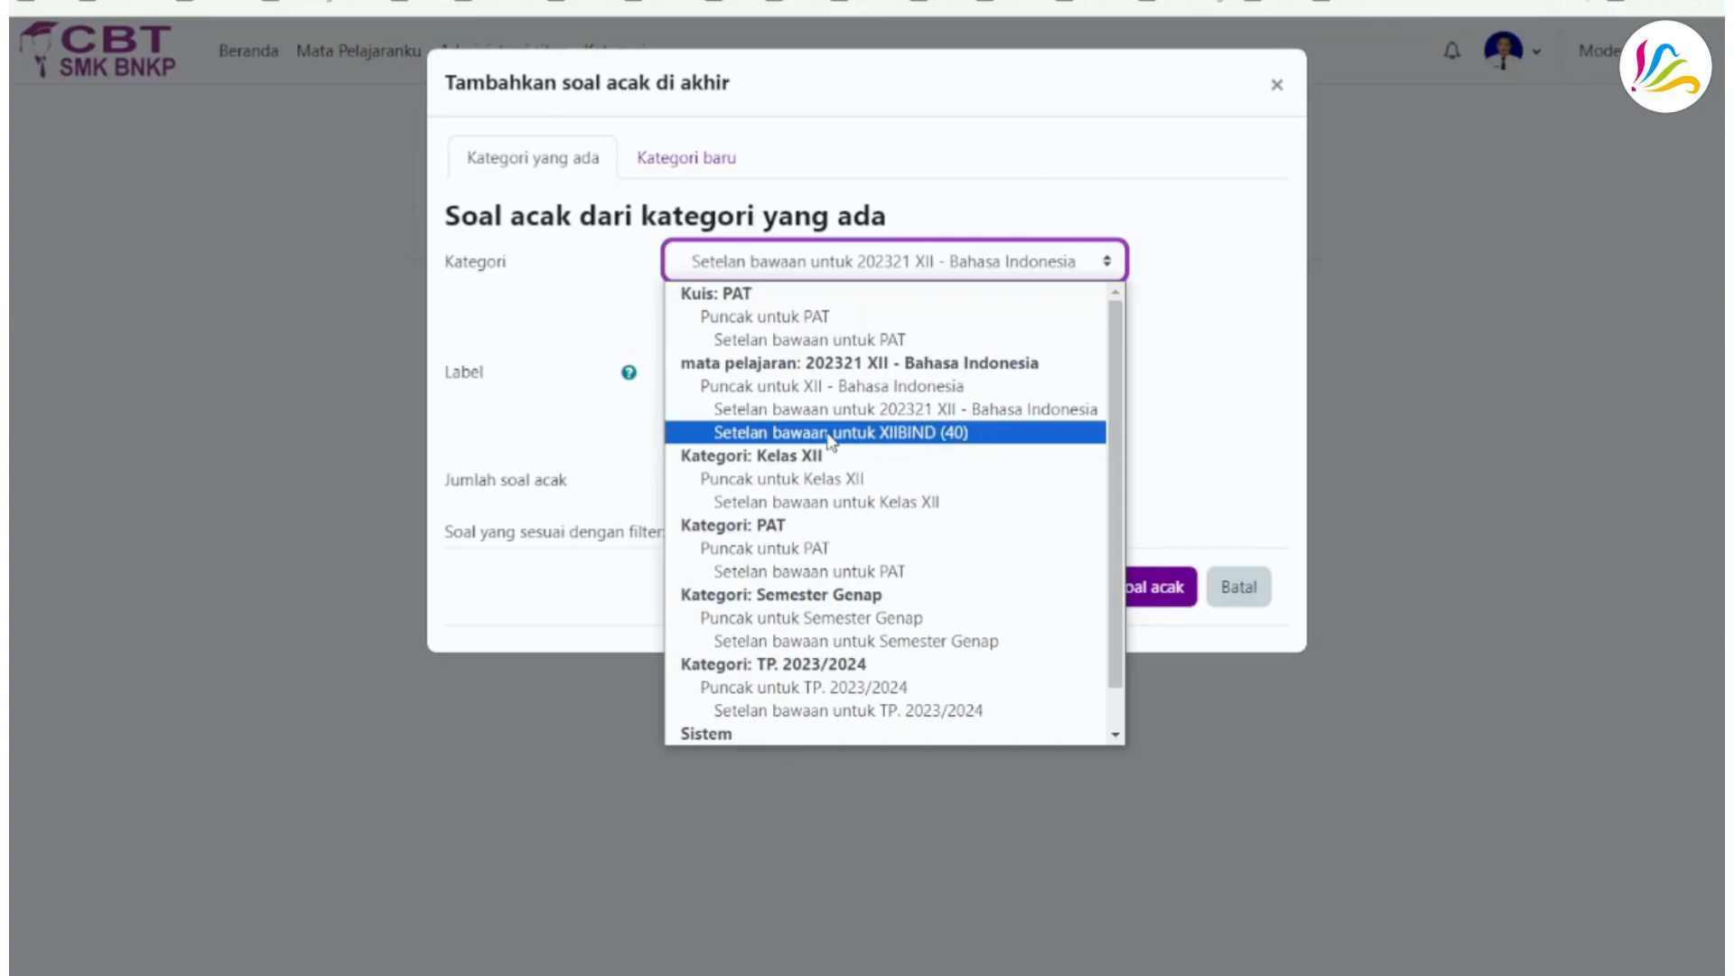
pyautogui.click(931, 433)
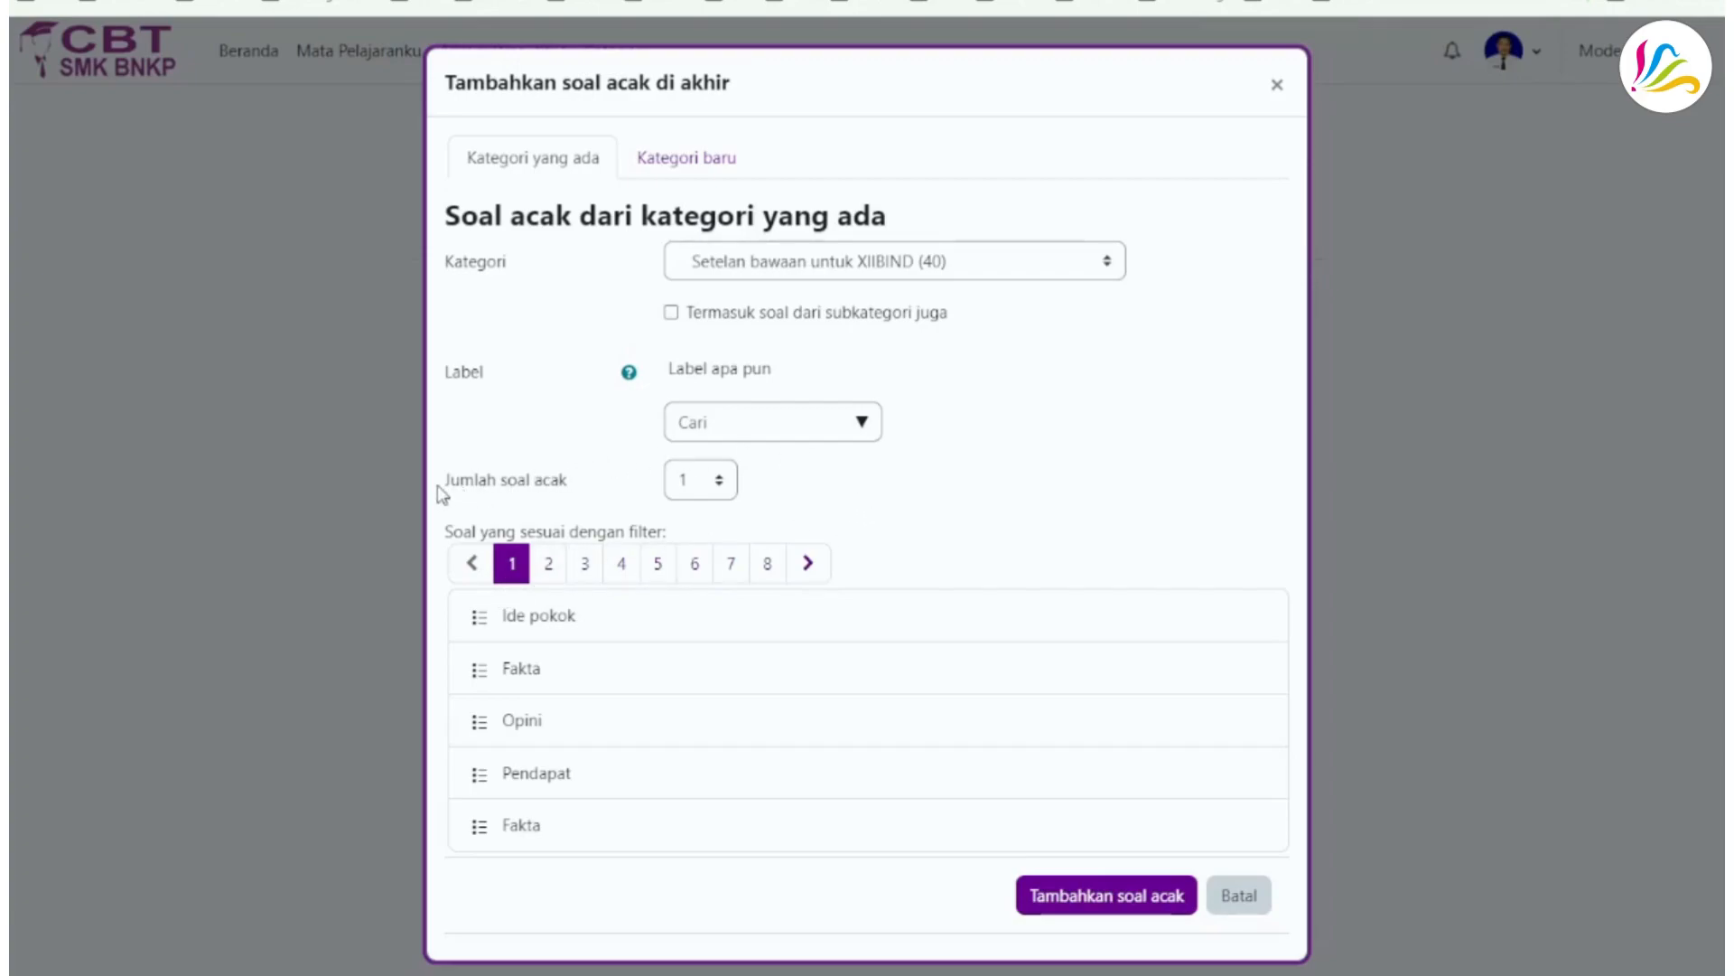
# - Set the number of random questions to 25
pyautogui.moveTo(449, 492); pyautogui.dragTo(580, 491)
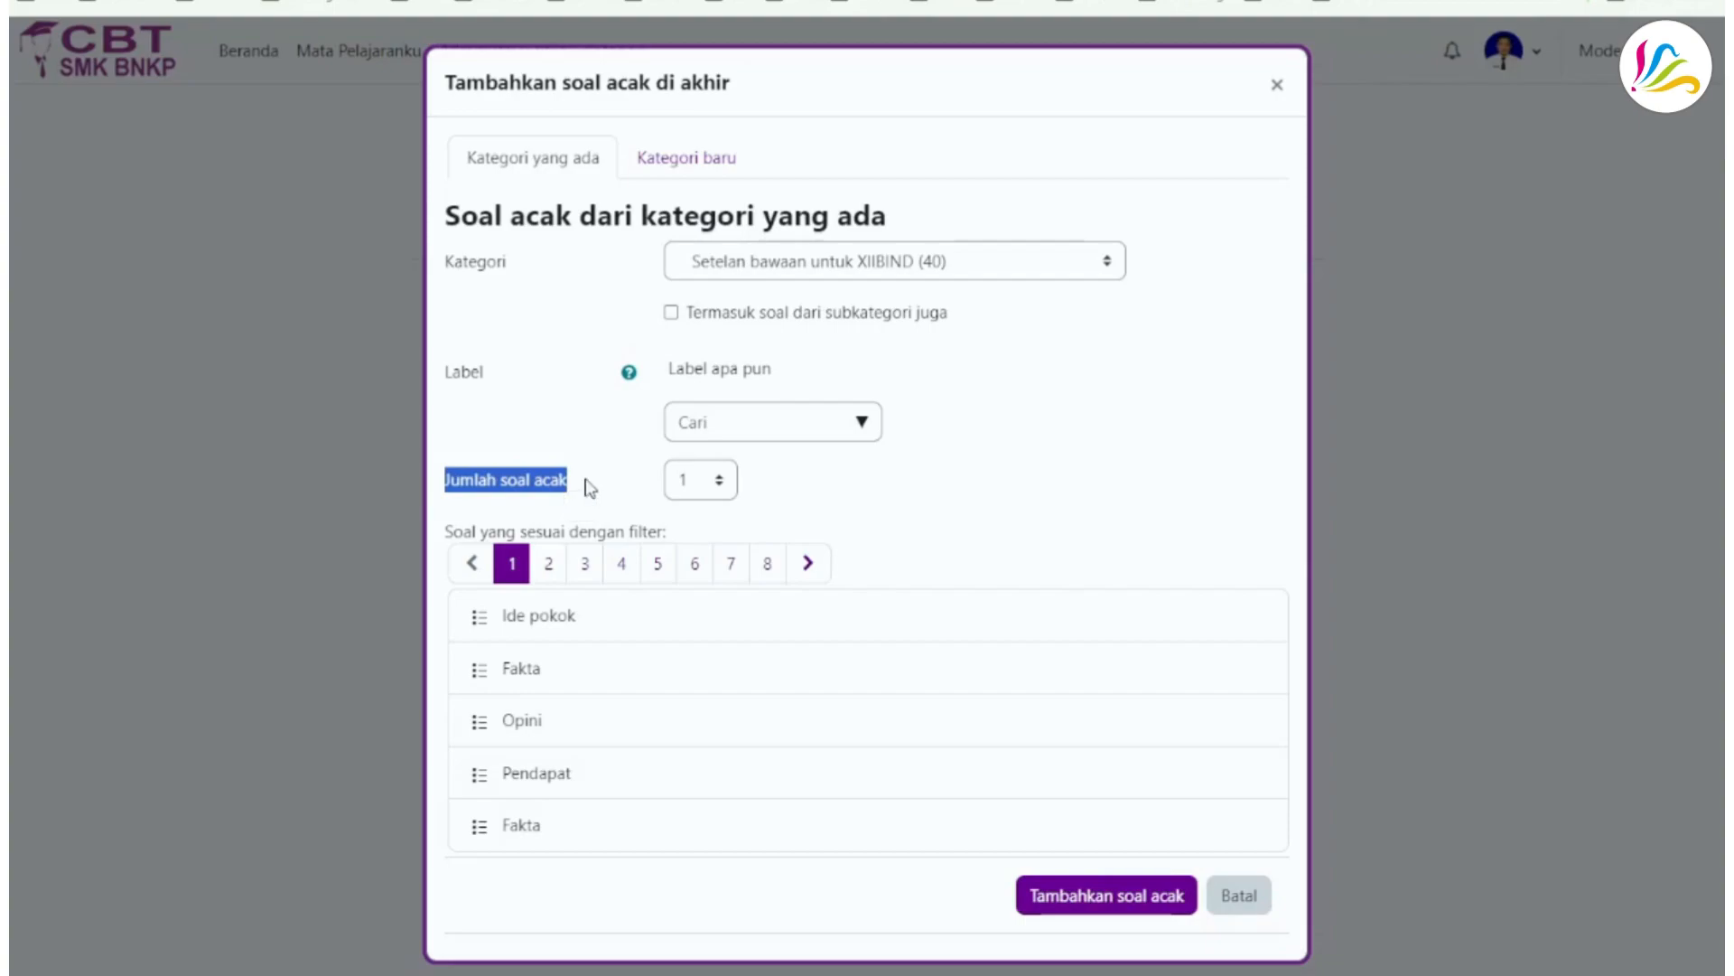
pyautogui.click(587, 488)
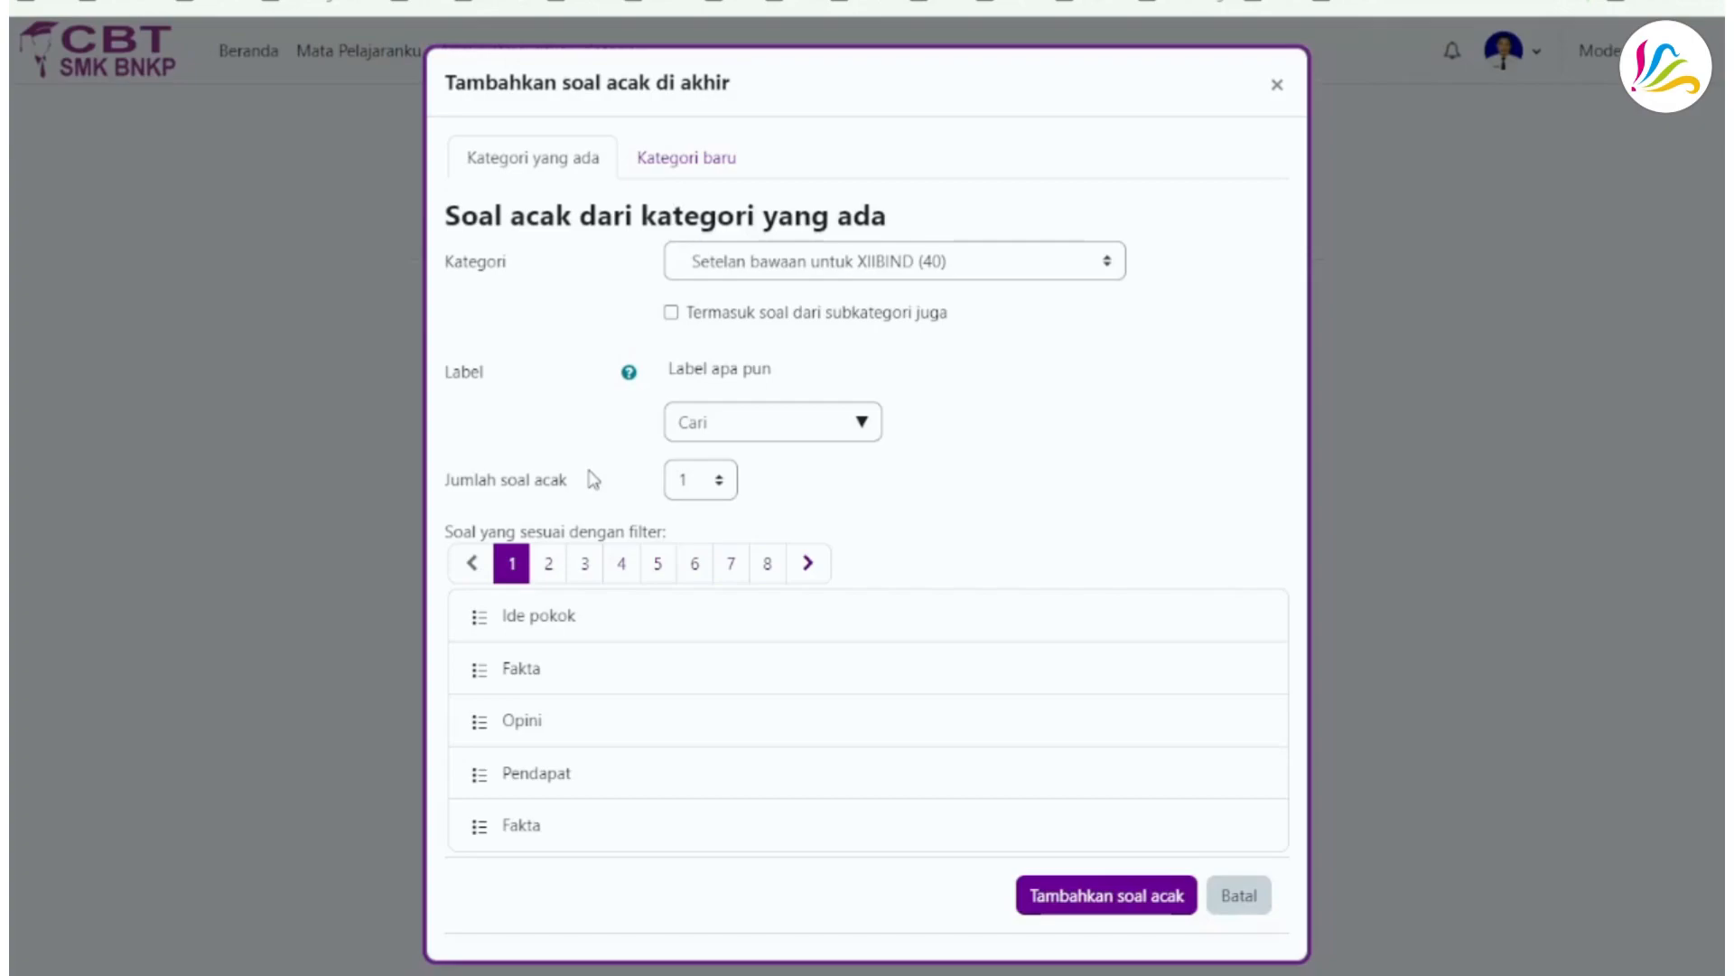
pyautogui.click(721, 485)
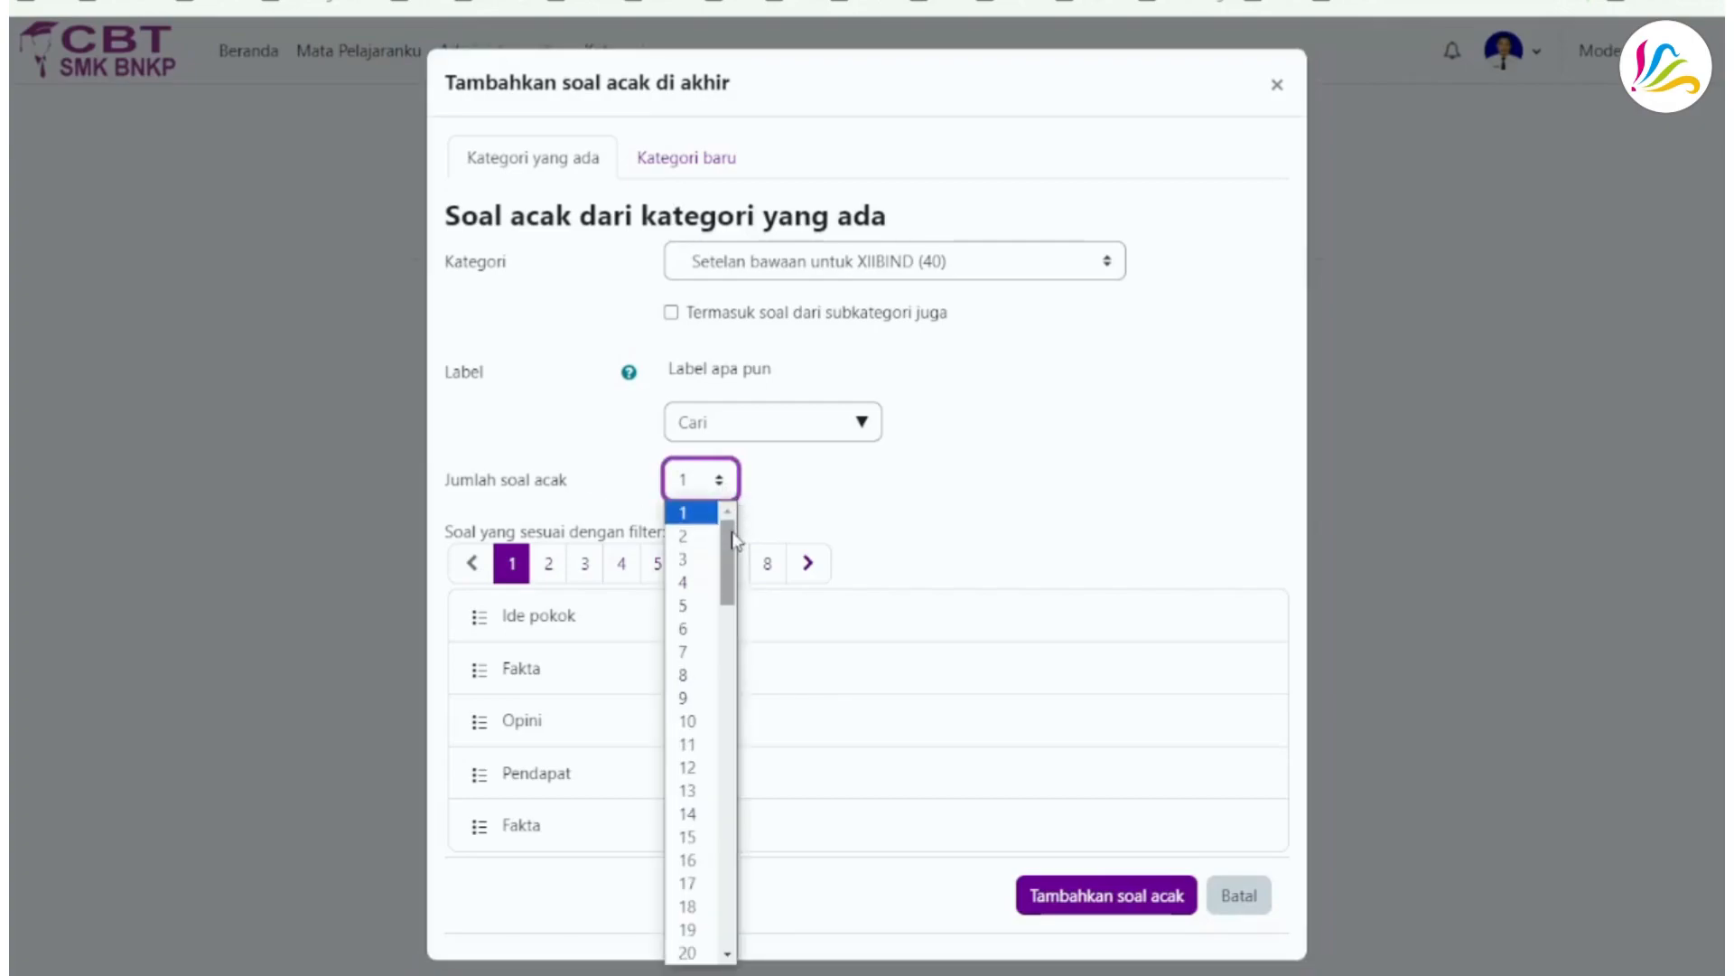
pyautogui.moveTo(729, 538); pyautogui.dragTo(723, 596)
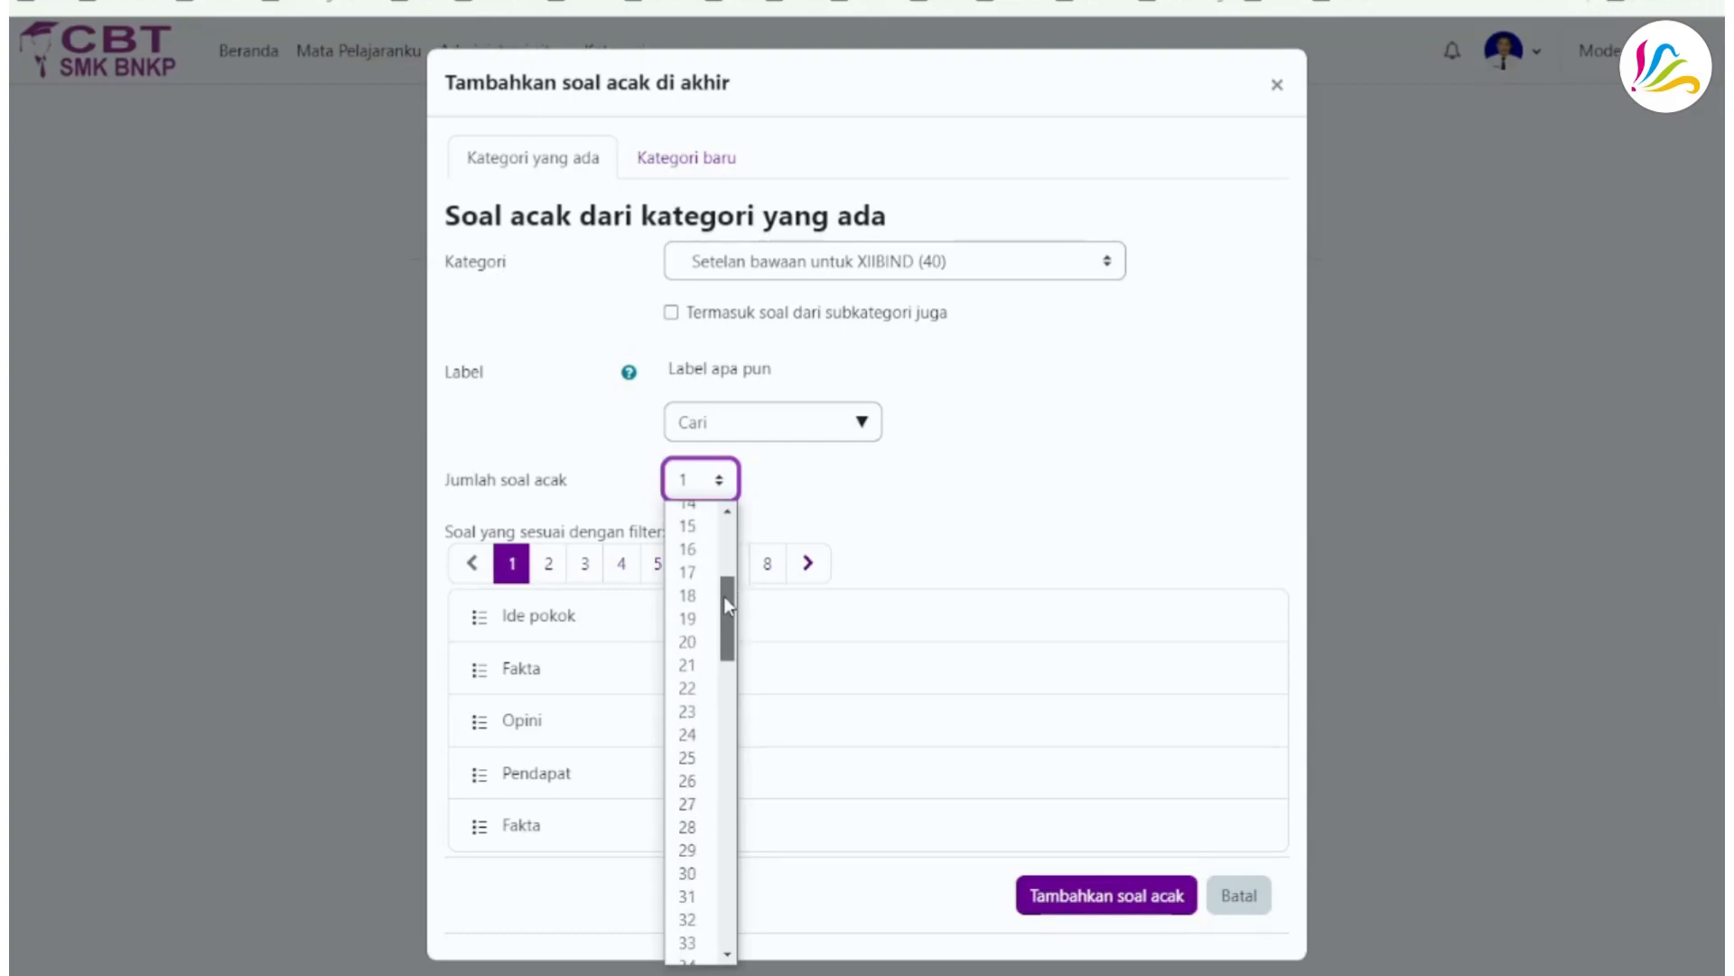
pyautogui.click(692, 762)
pyautogui.click(605, 487)
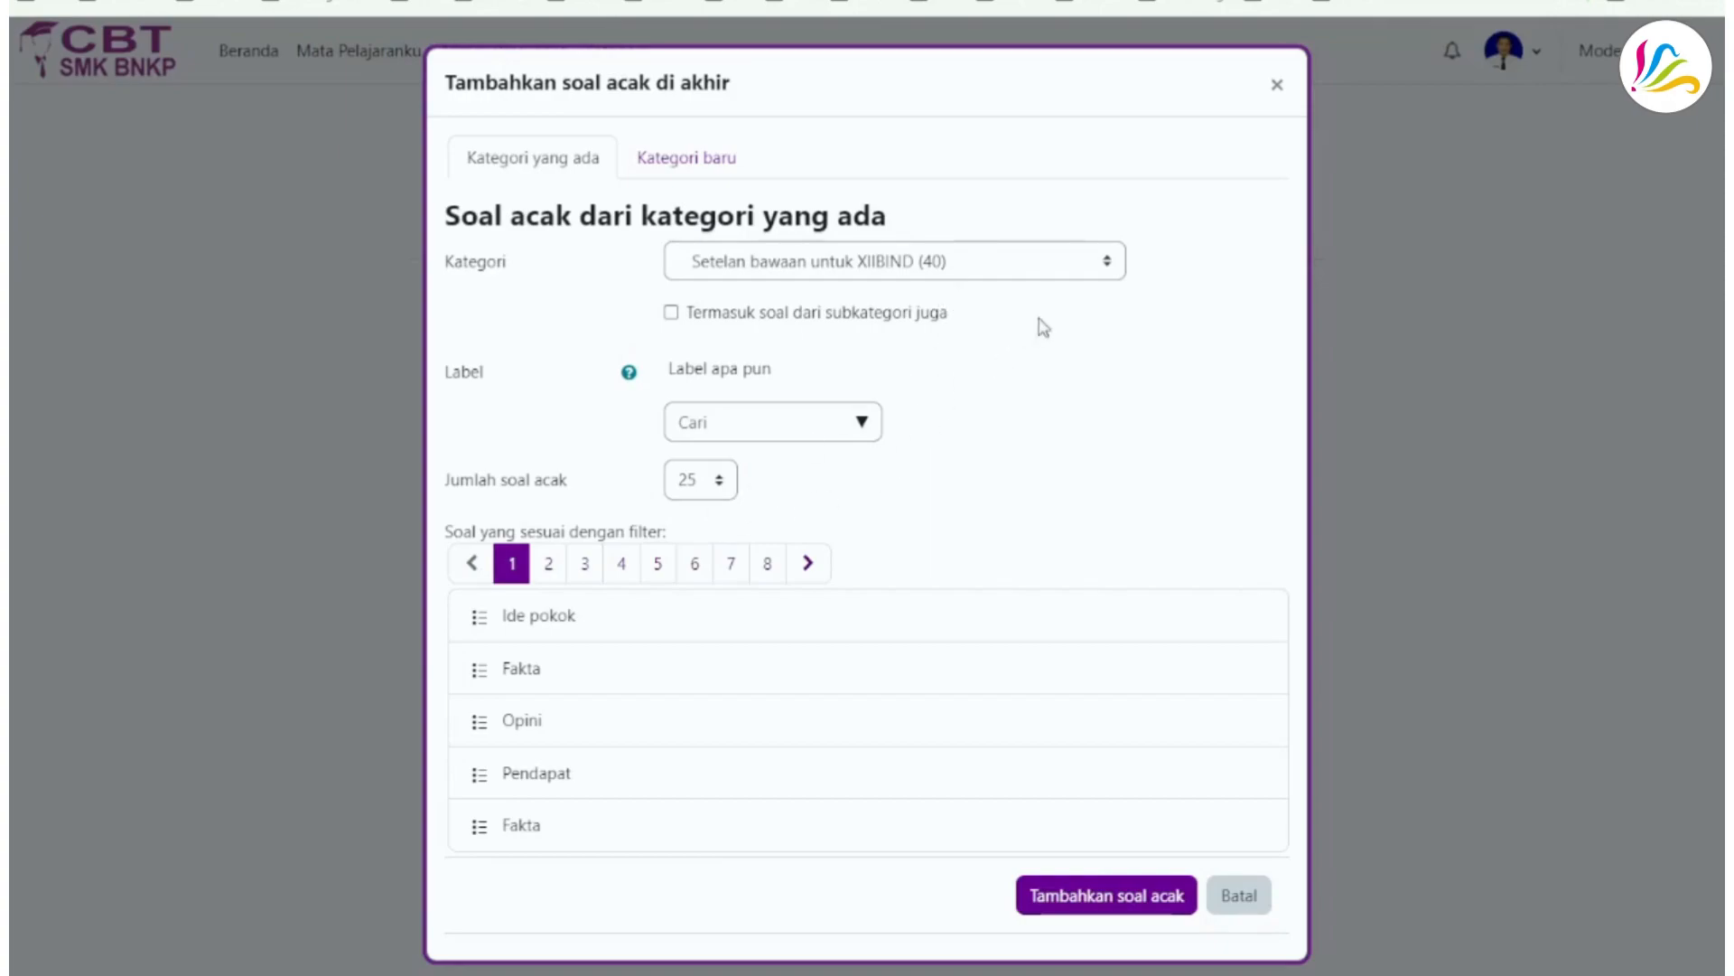
pyautogui.click(1118, 267)
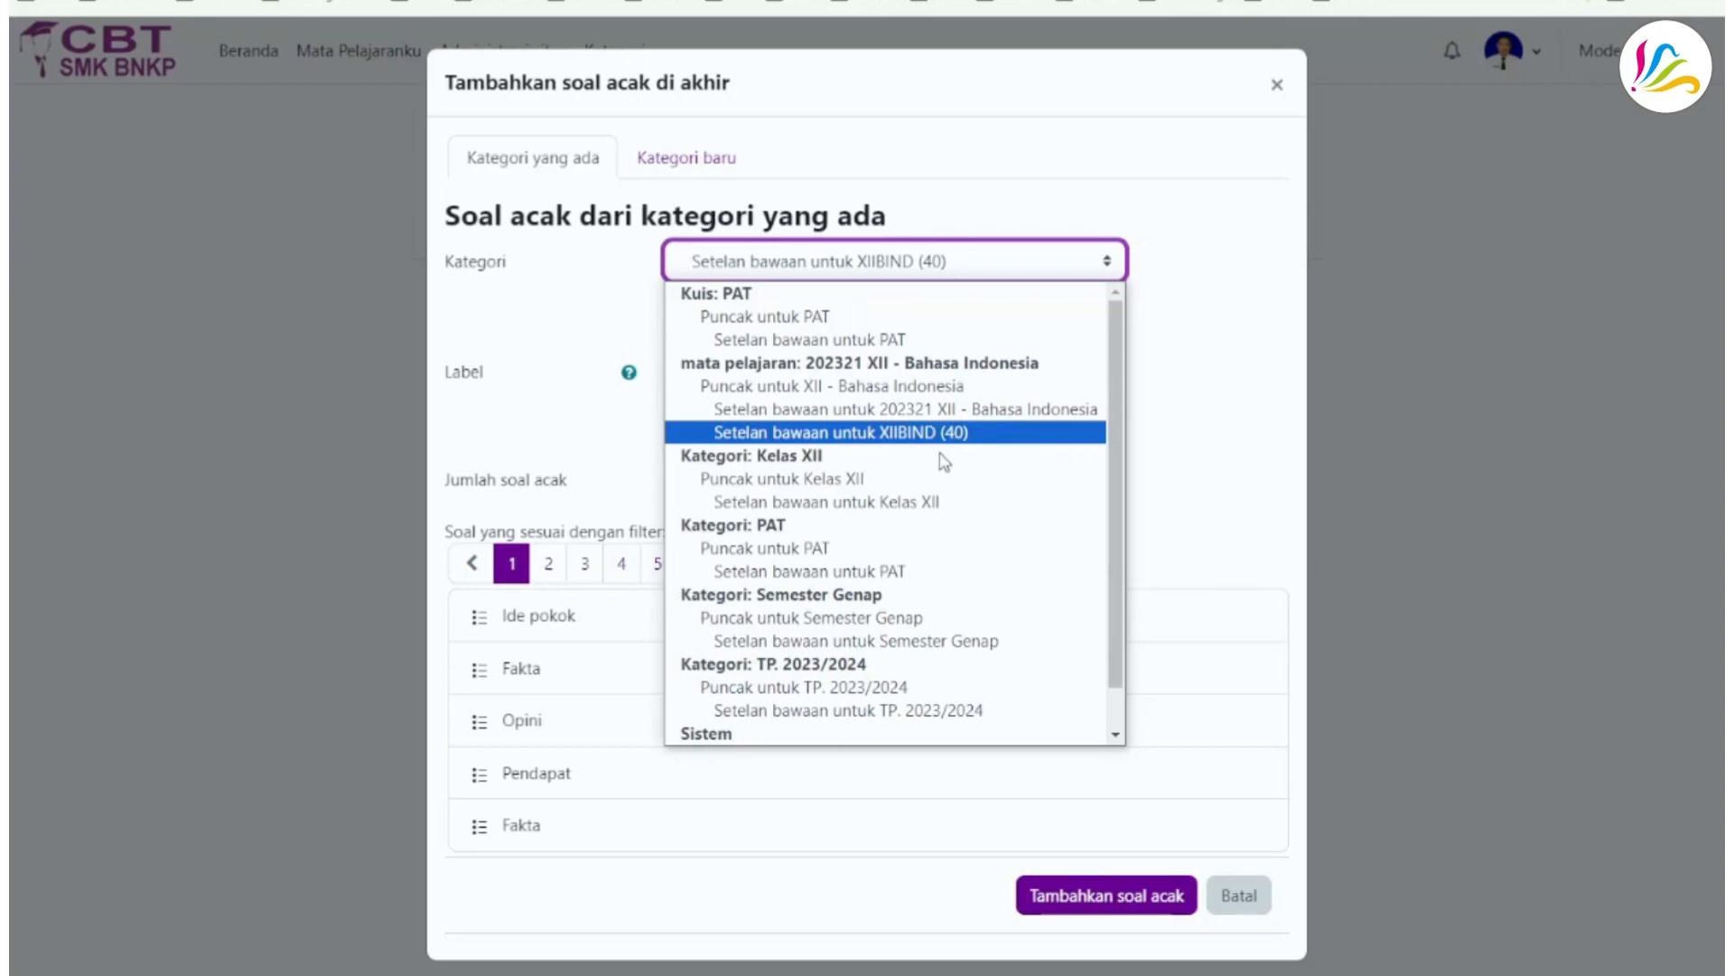
pyautogui.click(1184, 299)
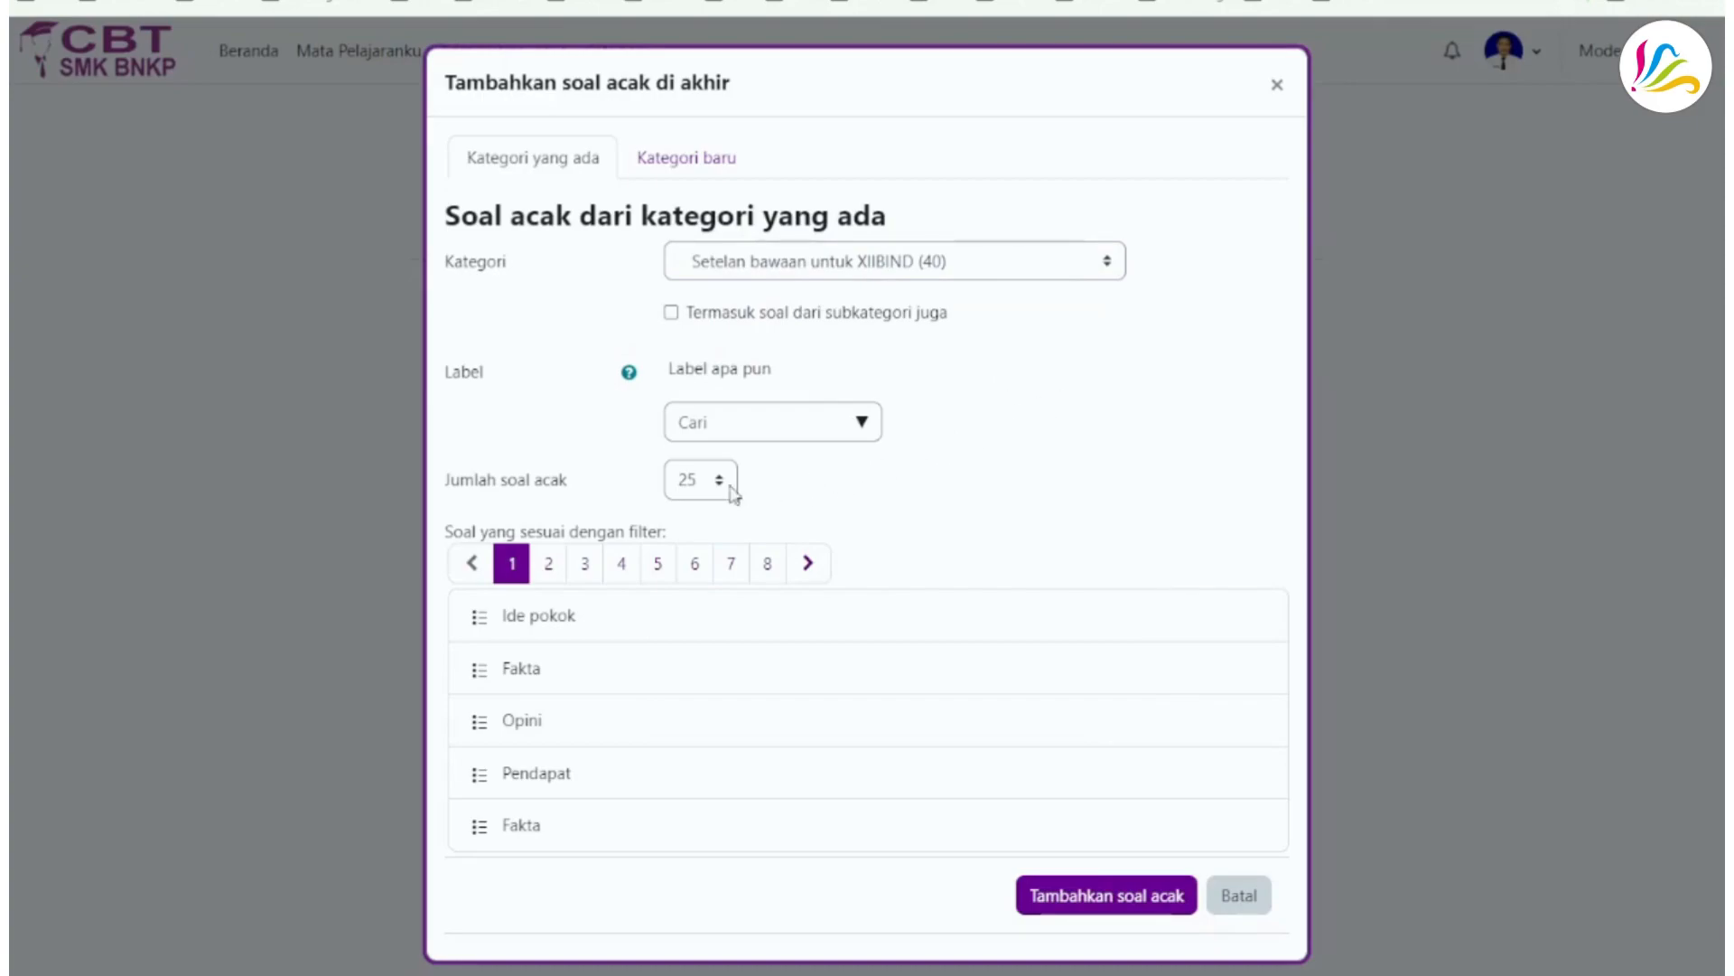
pyautogui.click(692, 482)
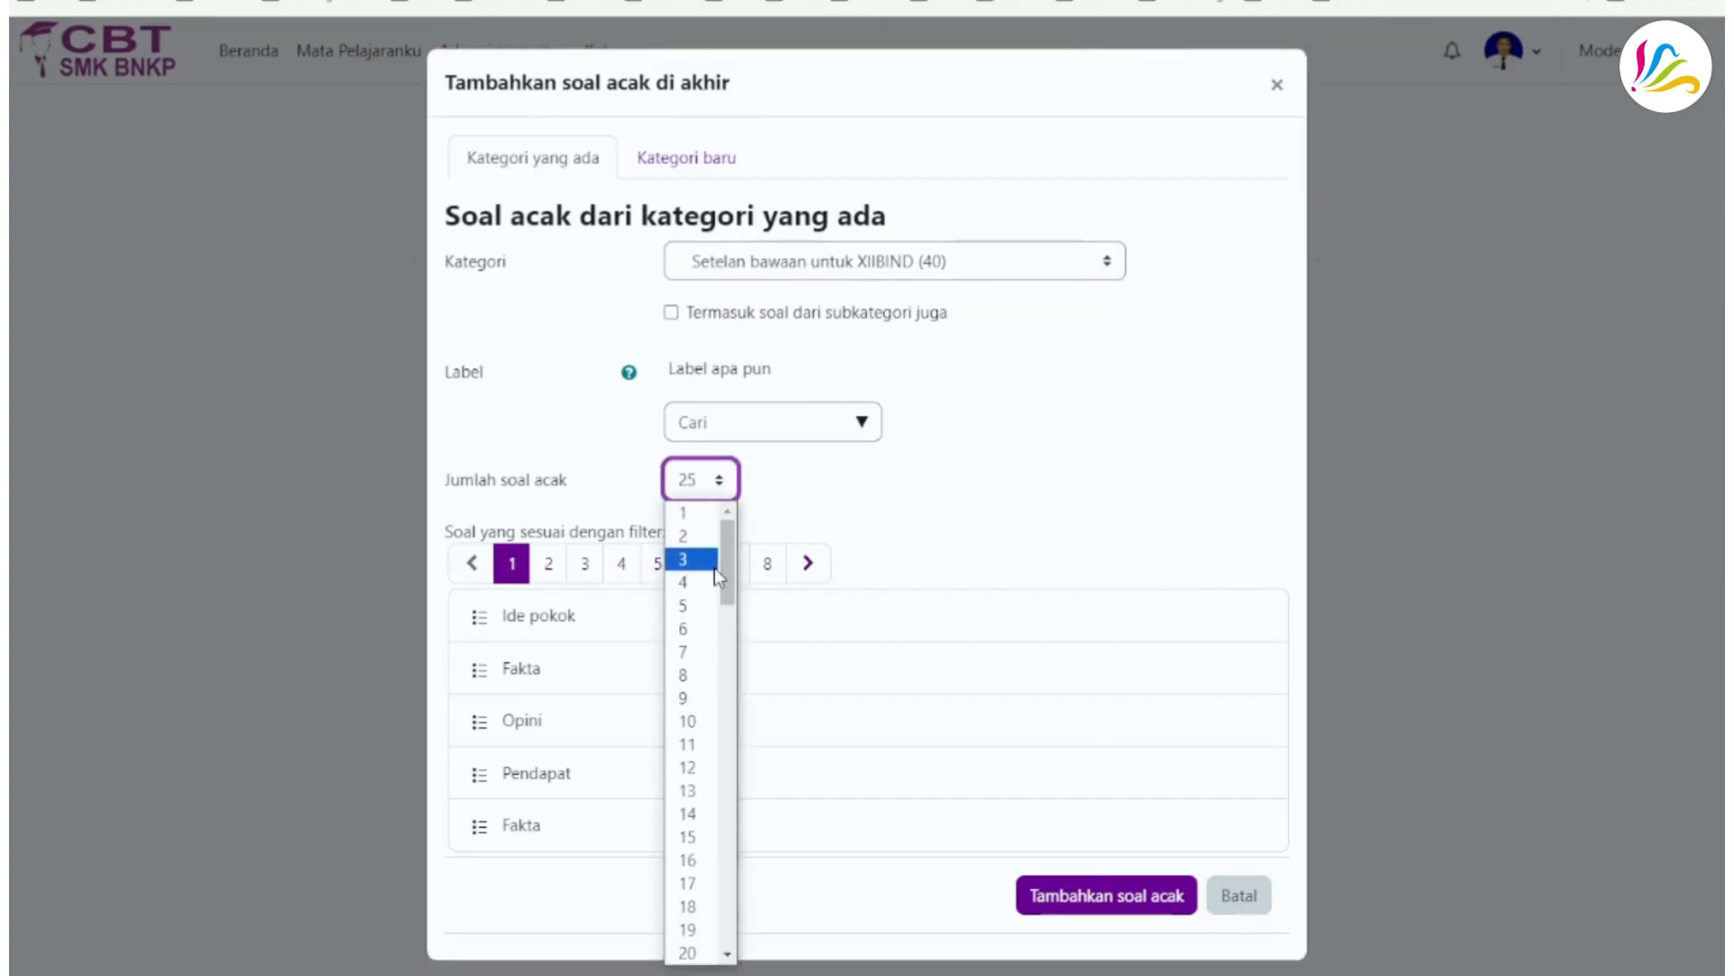
pyautogui.click(1088, 461)
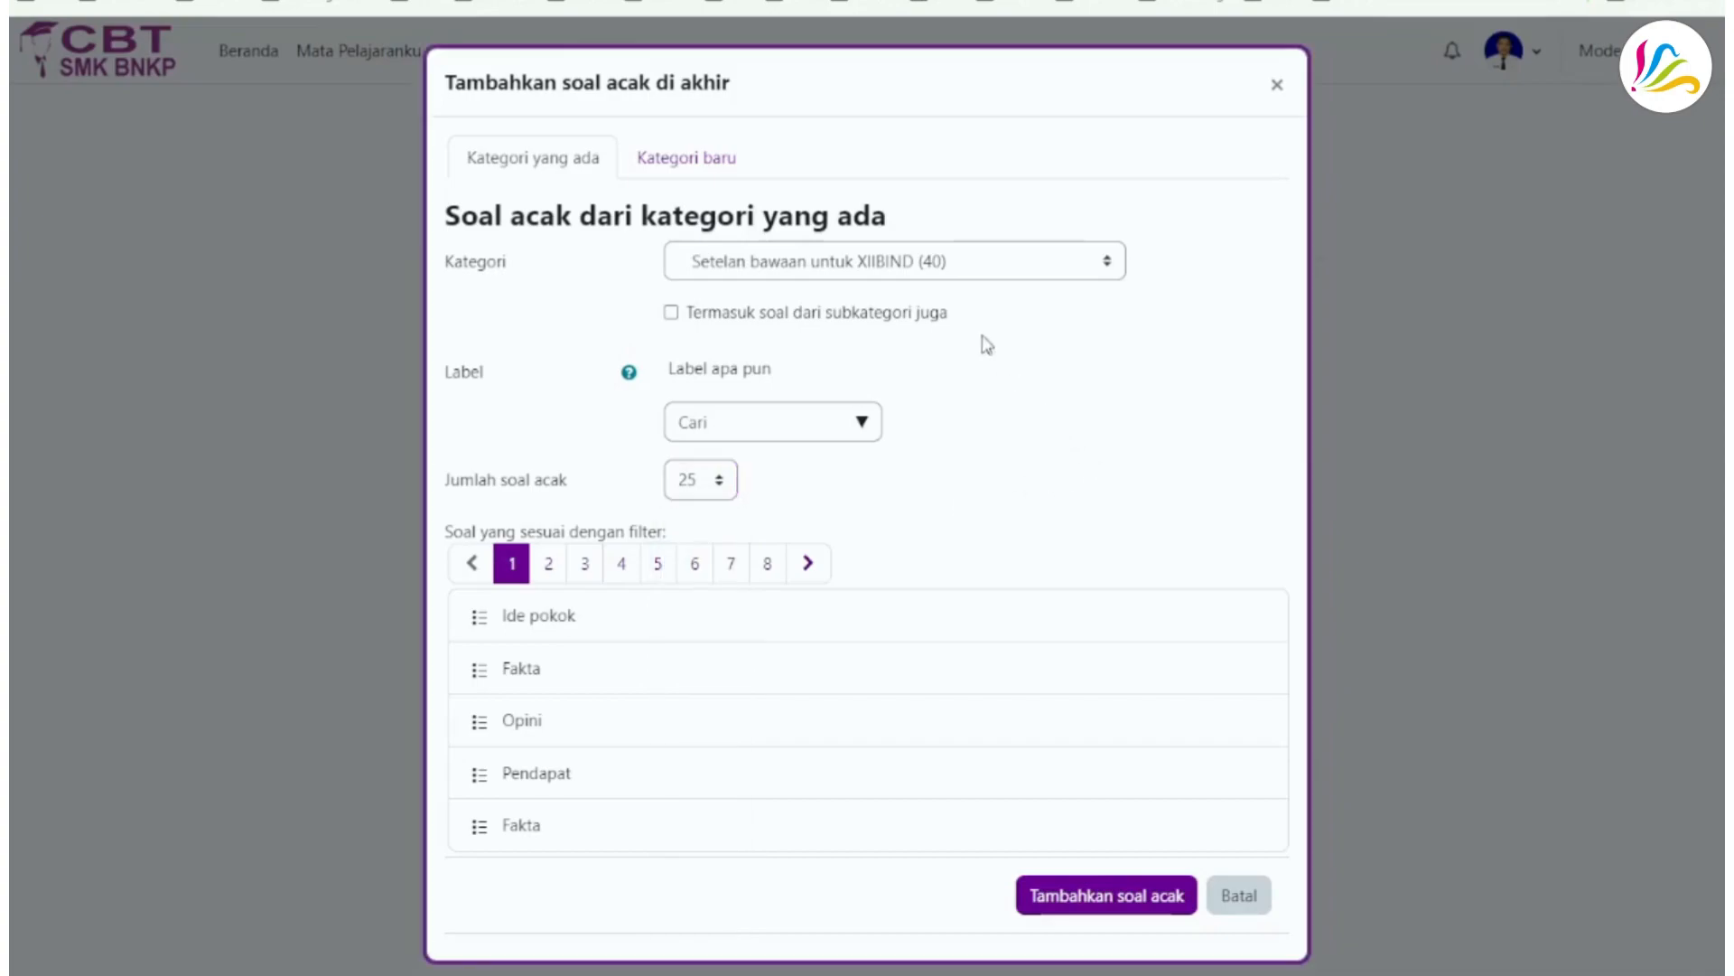
pyautogui.click(906, 267)
pyautogui.click(1163, 320)
# - Keep Setelan bawaan untuk XIIBIND as the category and add the 25 random questions to the quiz
pyautogui.click(1109, 261)
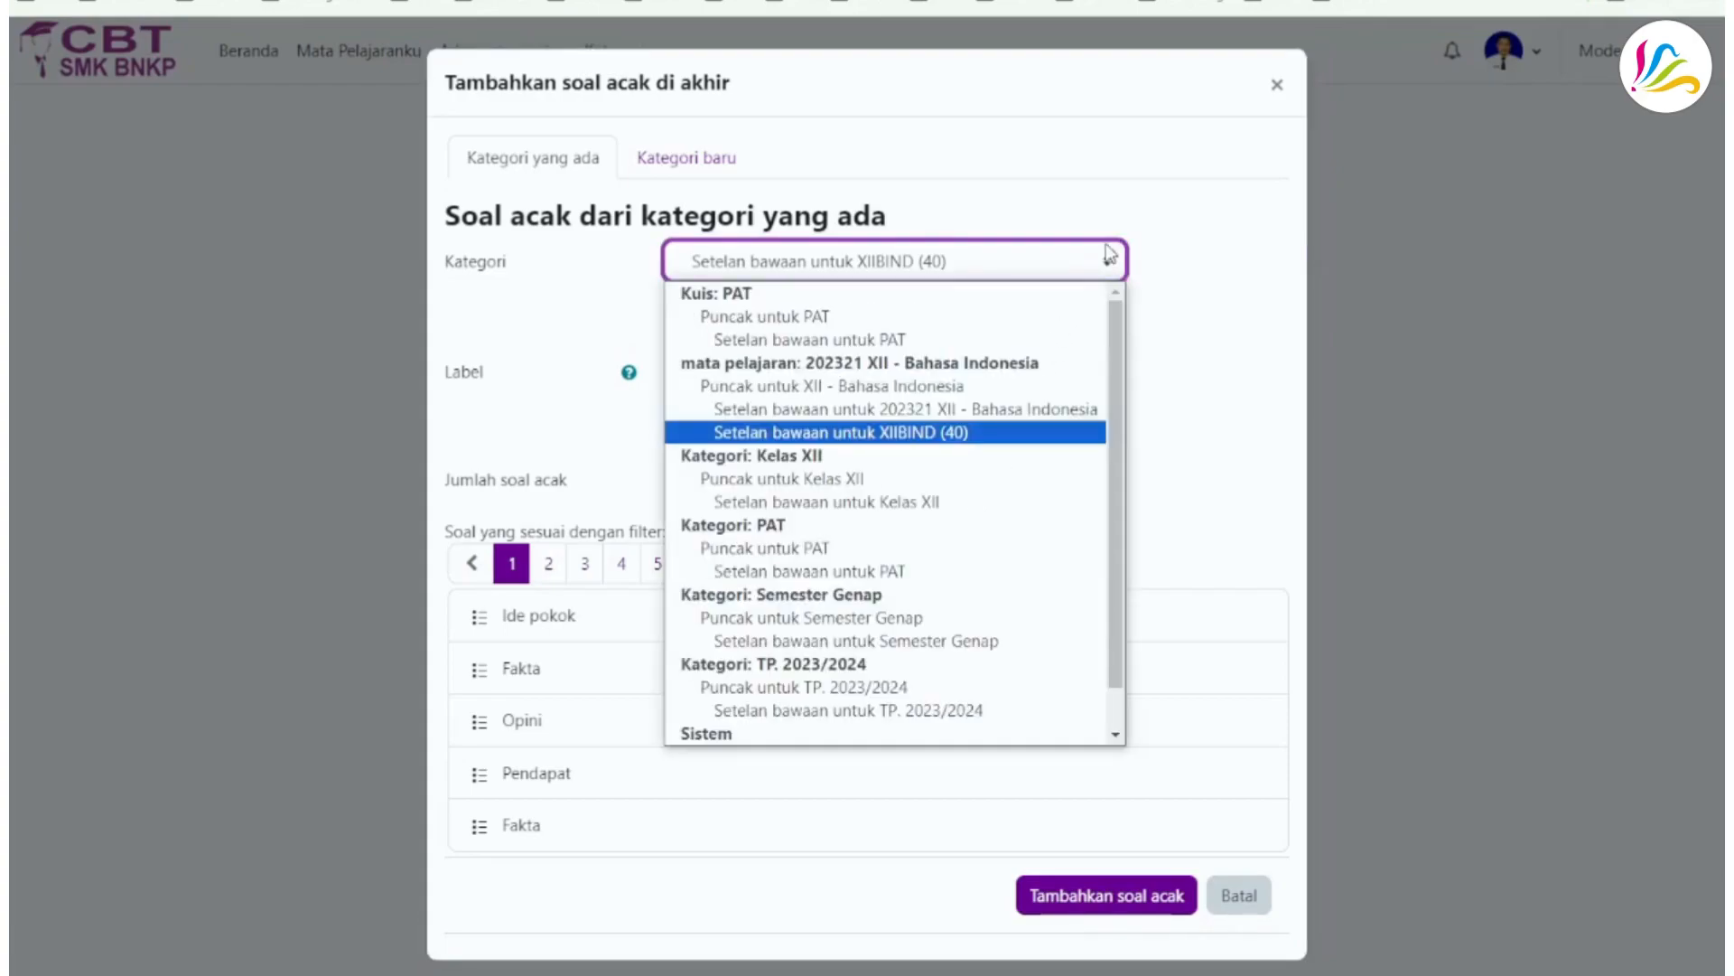
pyautogui.click(955, 432)
pyautogui.click(1187, 258)
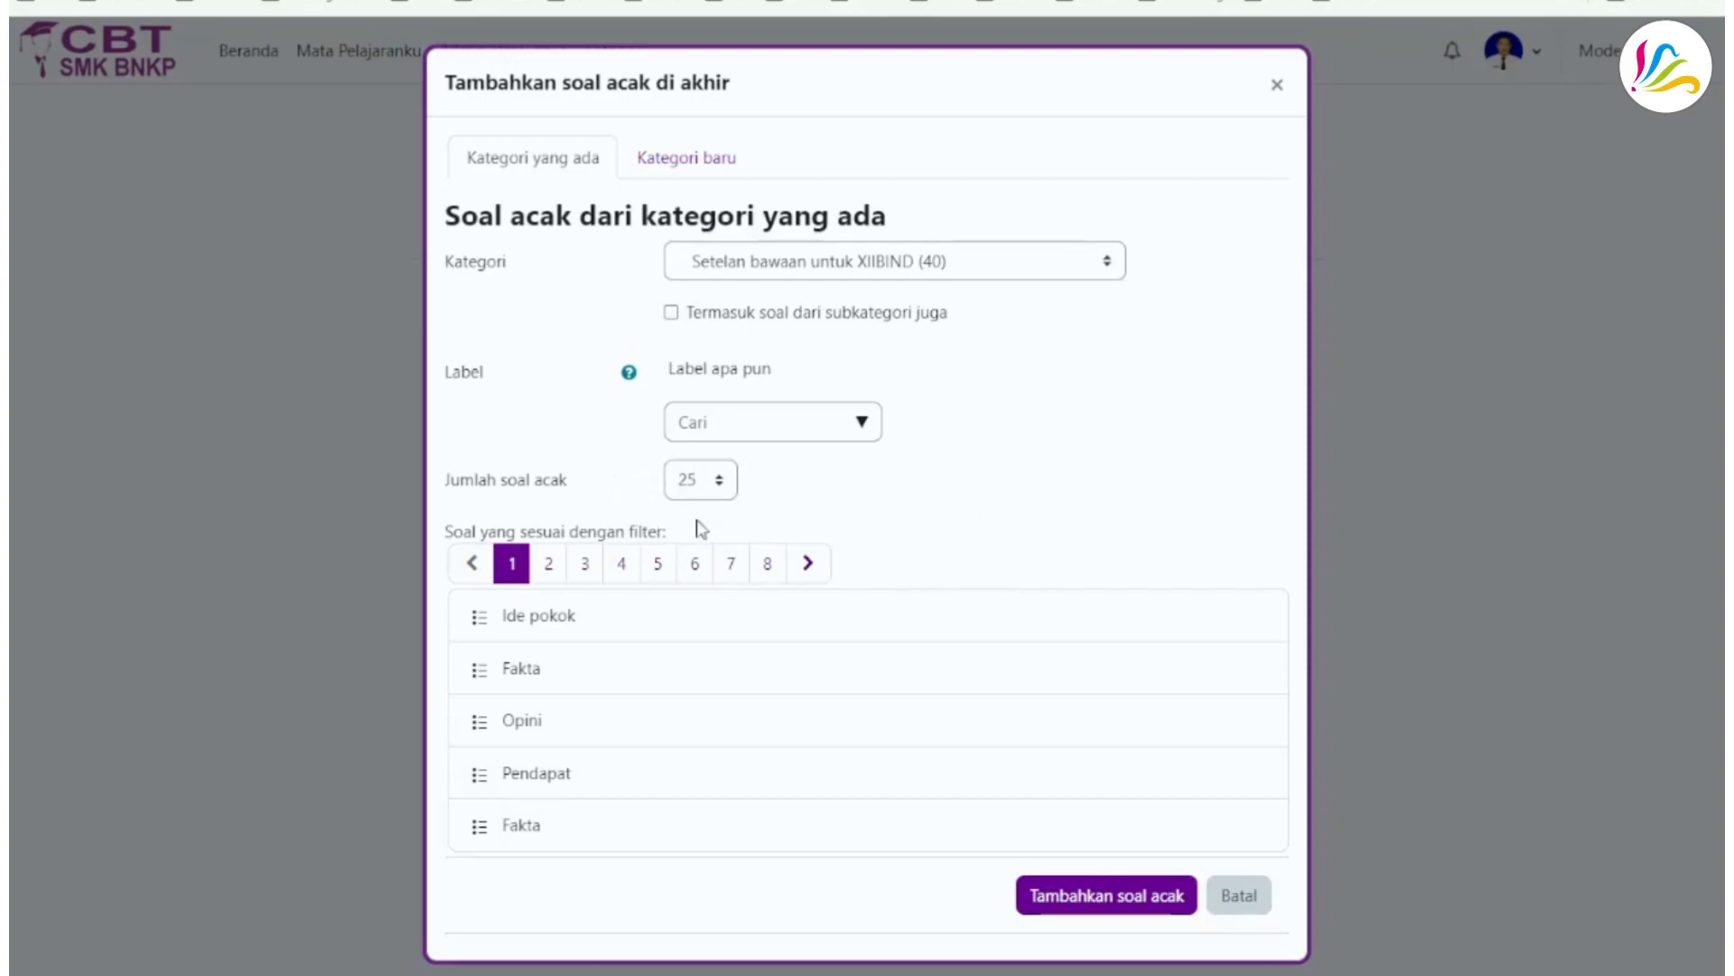
pyautogui.click(1084, 899)
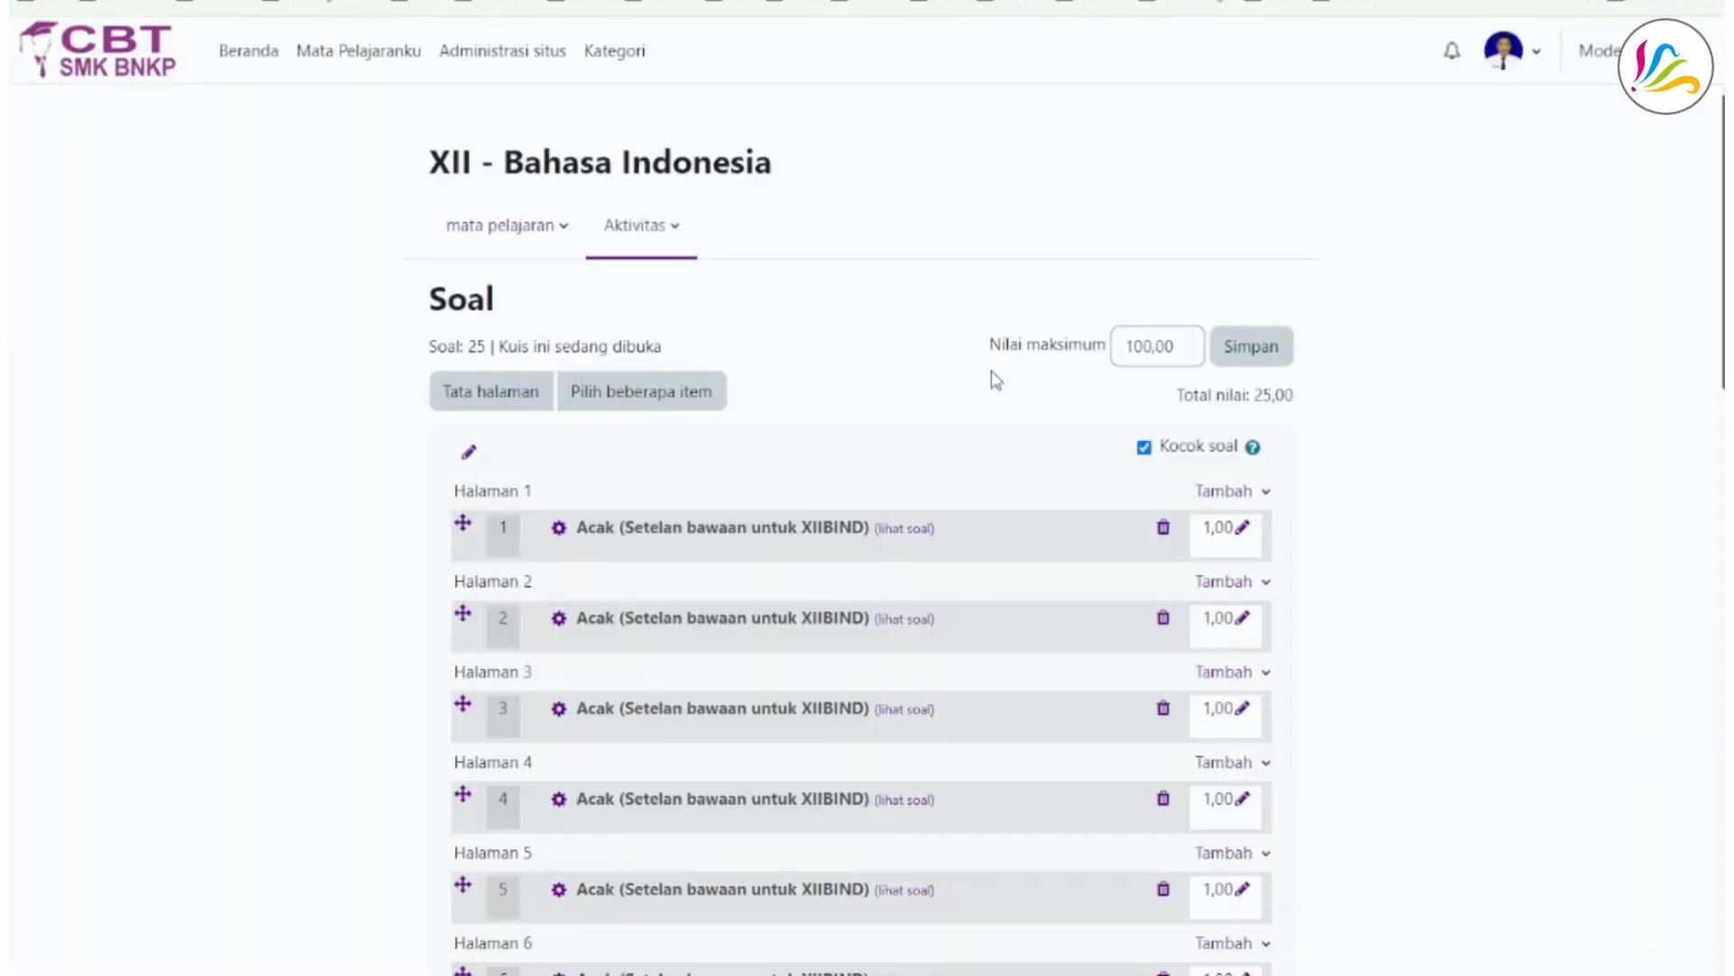
# - Review the list of random questions added to the quiz and check the question count
pyautogui.scroll(-12, 357, 478)
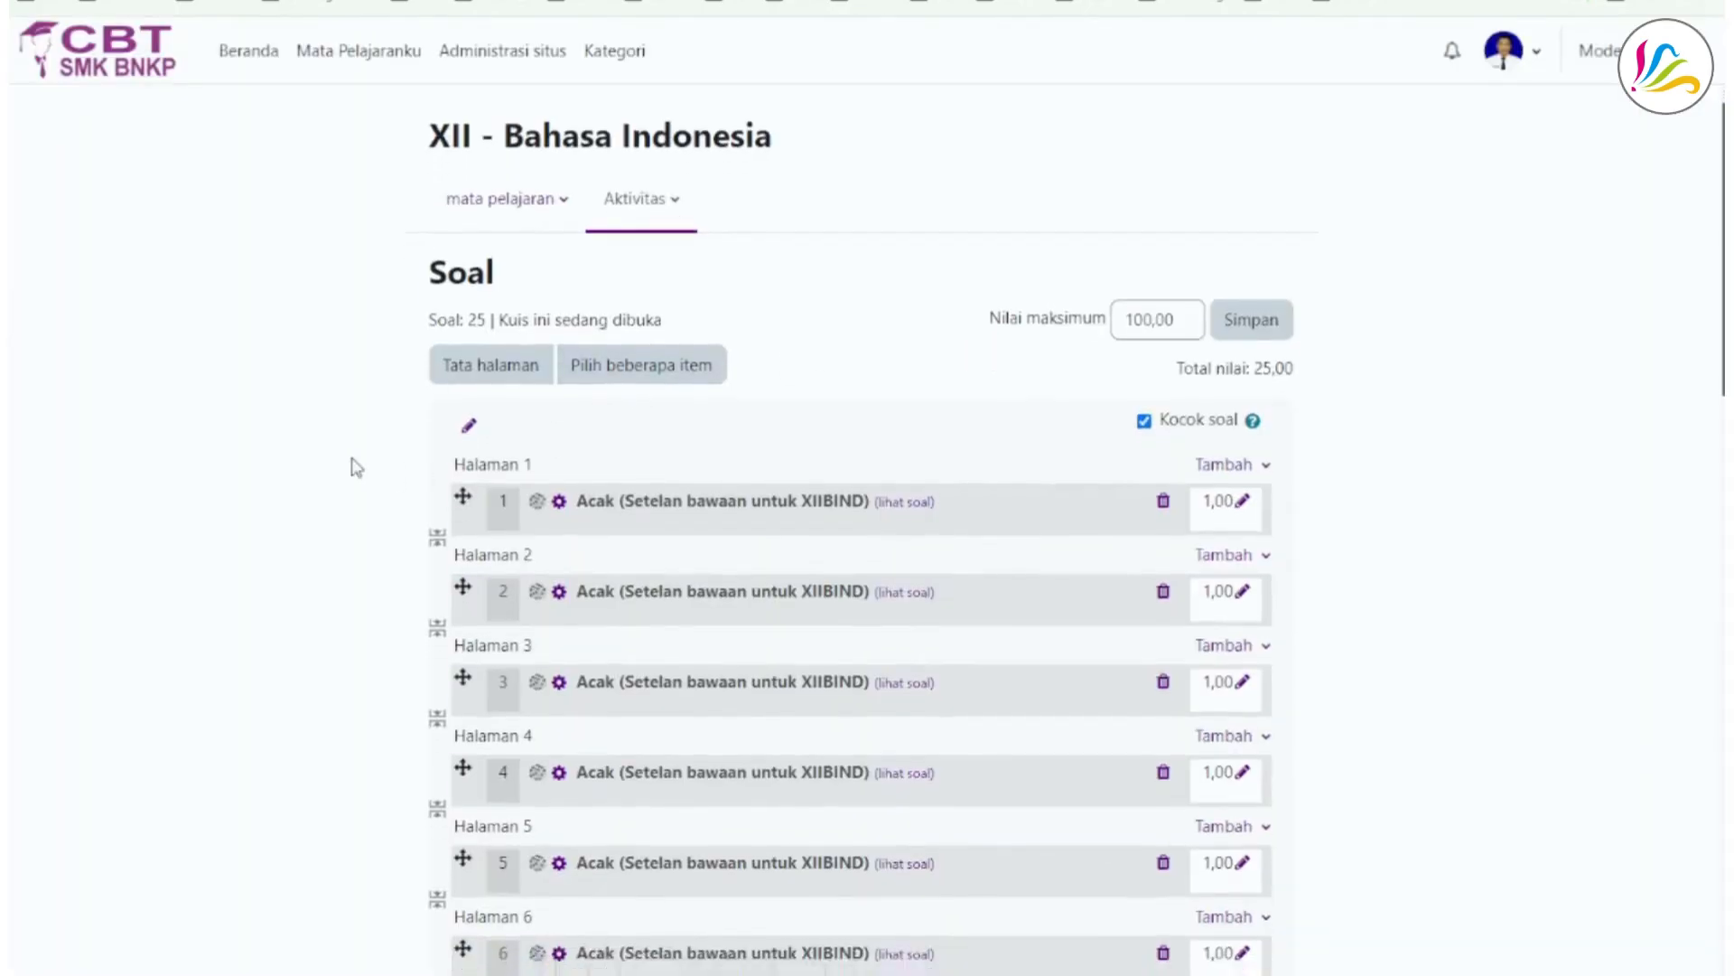
pyautogui.scroll(-10, 358, 488)
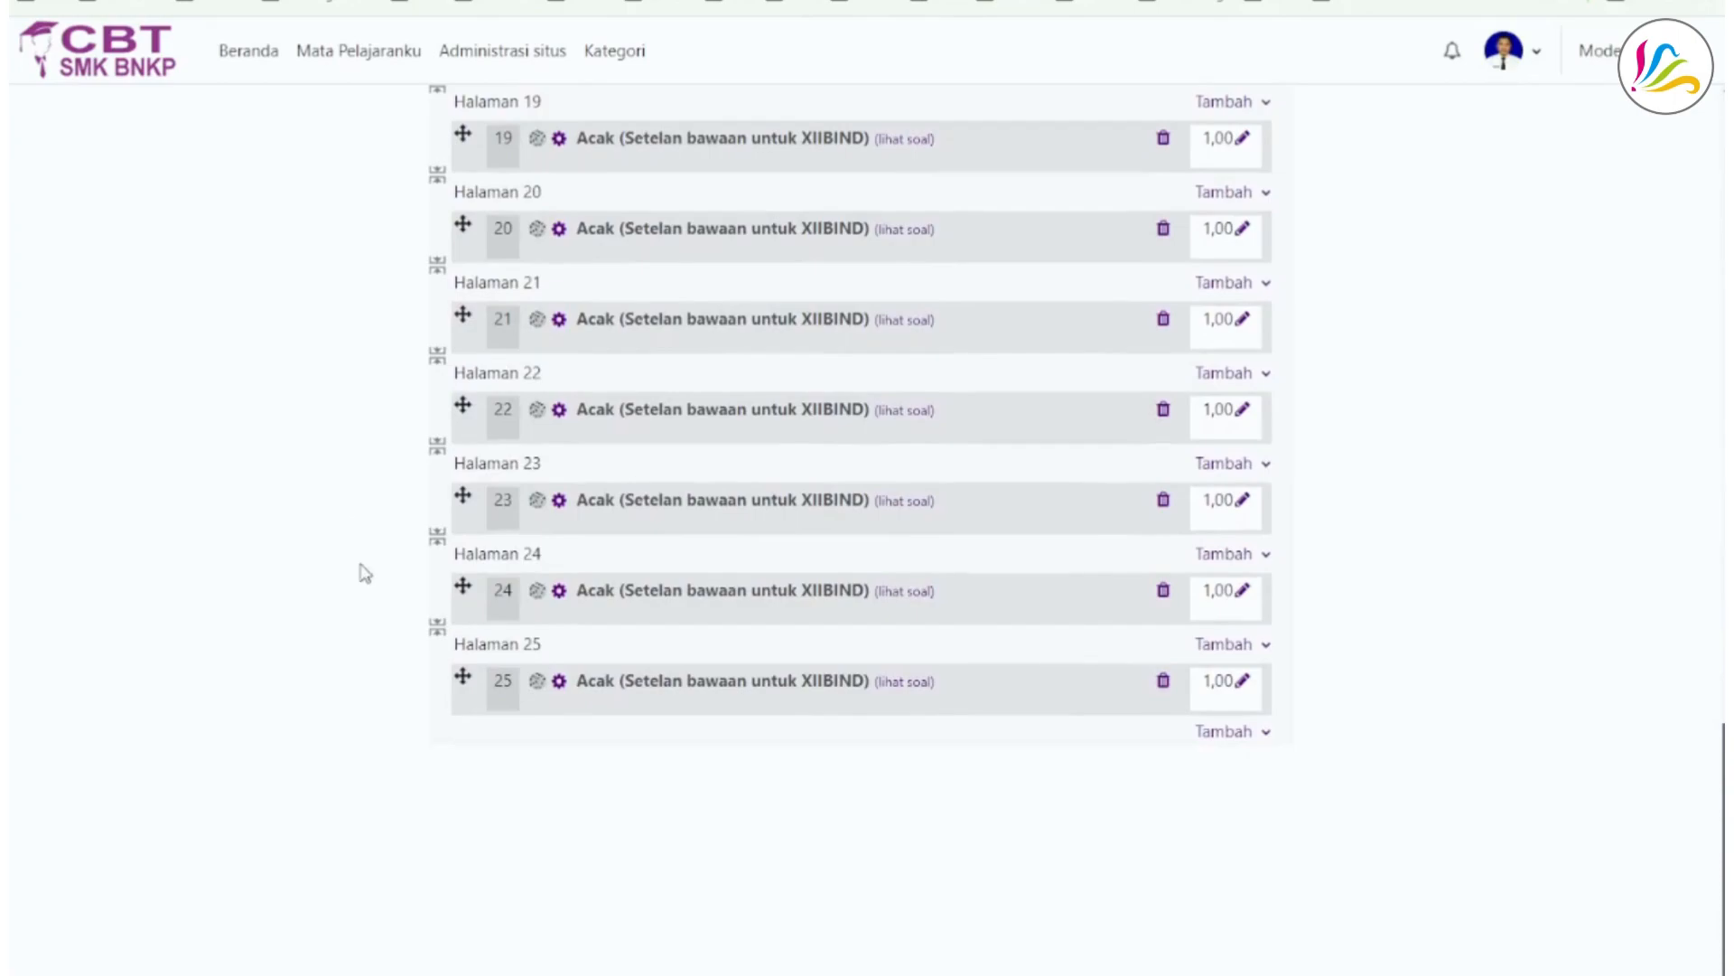
pyautogui.scroll(20, 1265, 846)
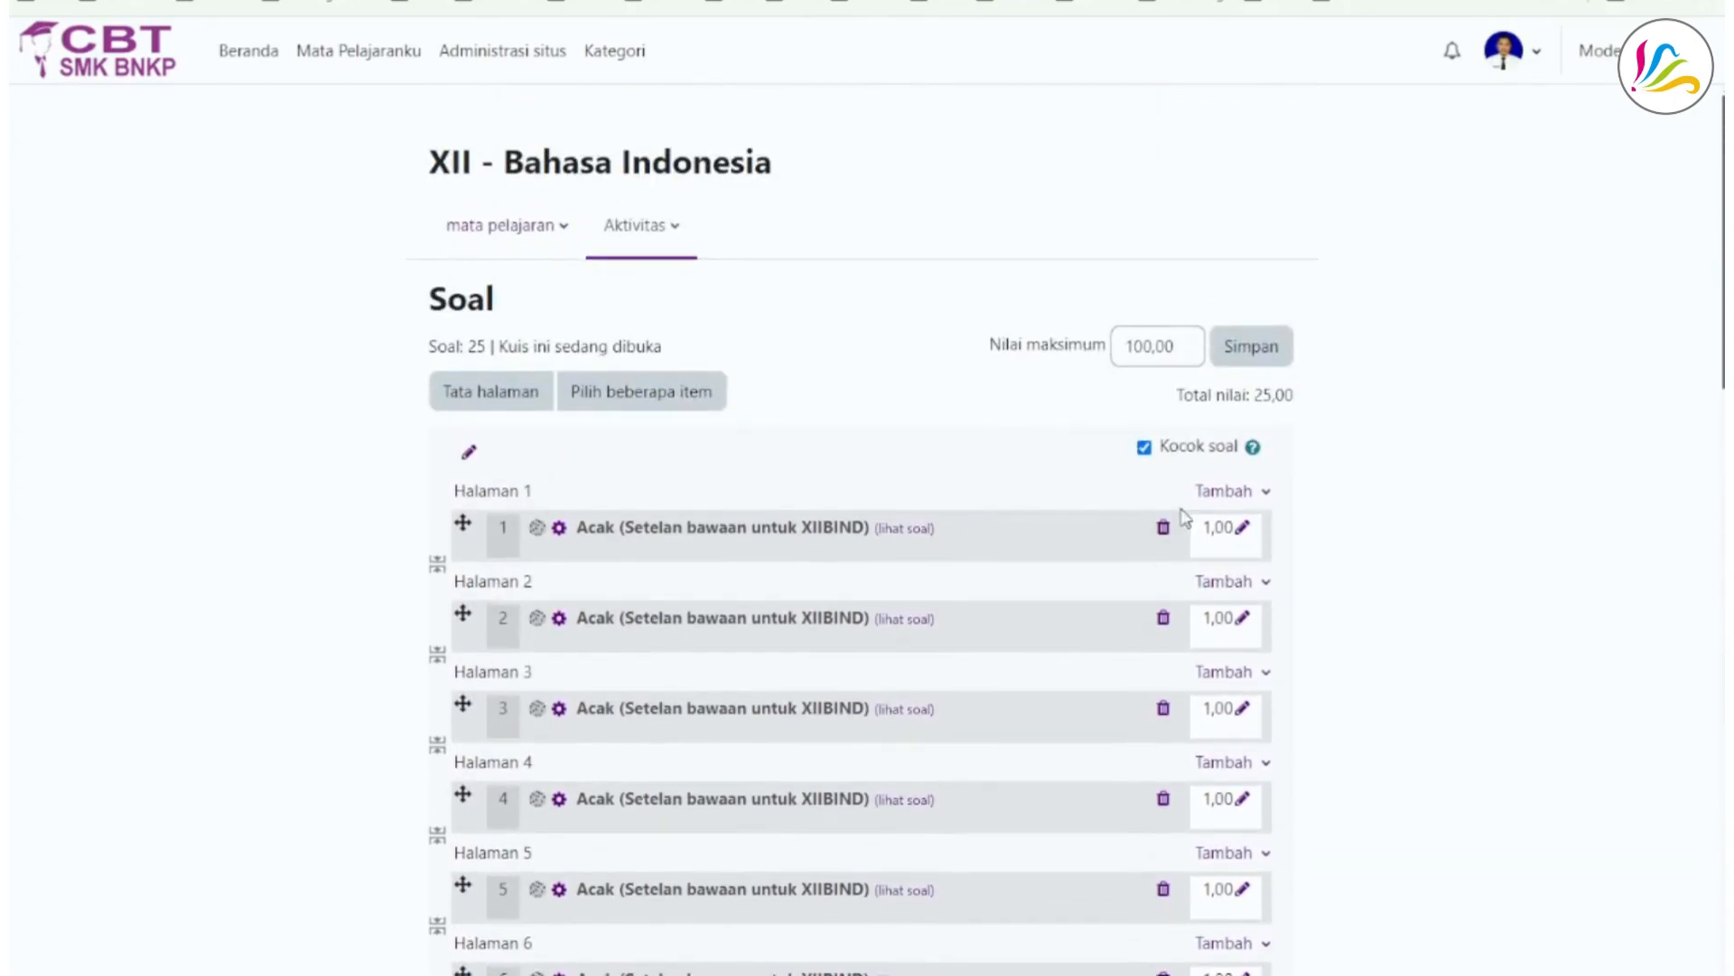
pyautogui.click(1261, 493)
pyautogui.click(1386, 528)
pyautogui.moveTo(471, 341); pyautogui.dragTo(488, 345)
pyautogui.click(826, 334)
# - Save the quiz's maximum grade and return to the quiz's main page
pyautogui.click(1251, 352)
pyautogui.click(688, 230)
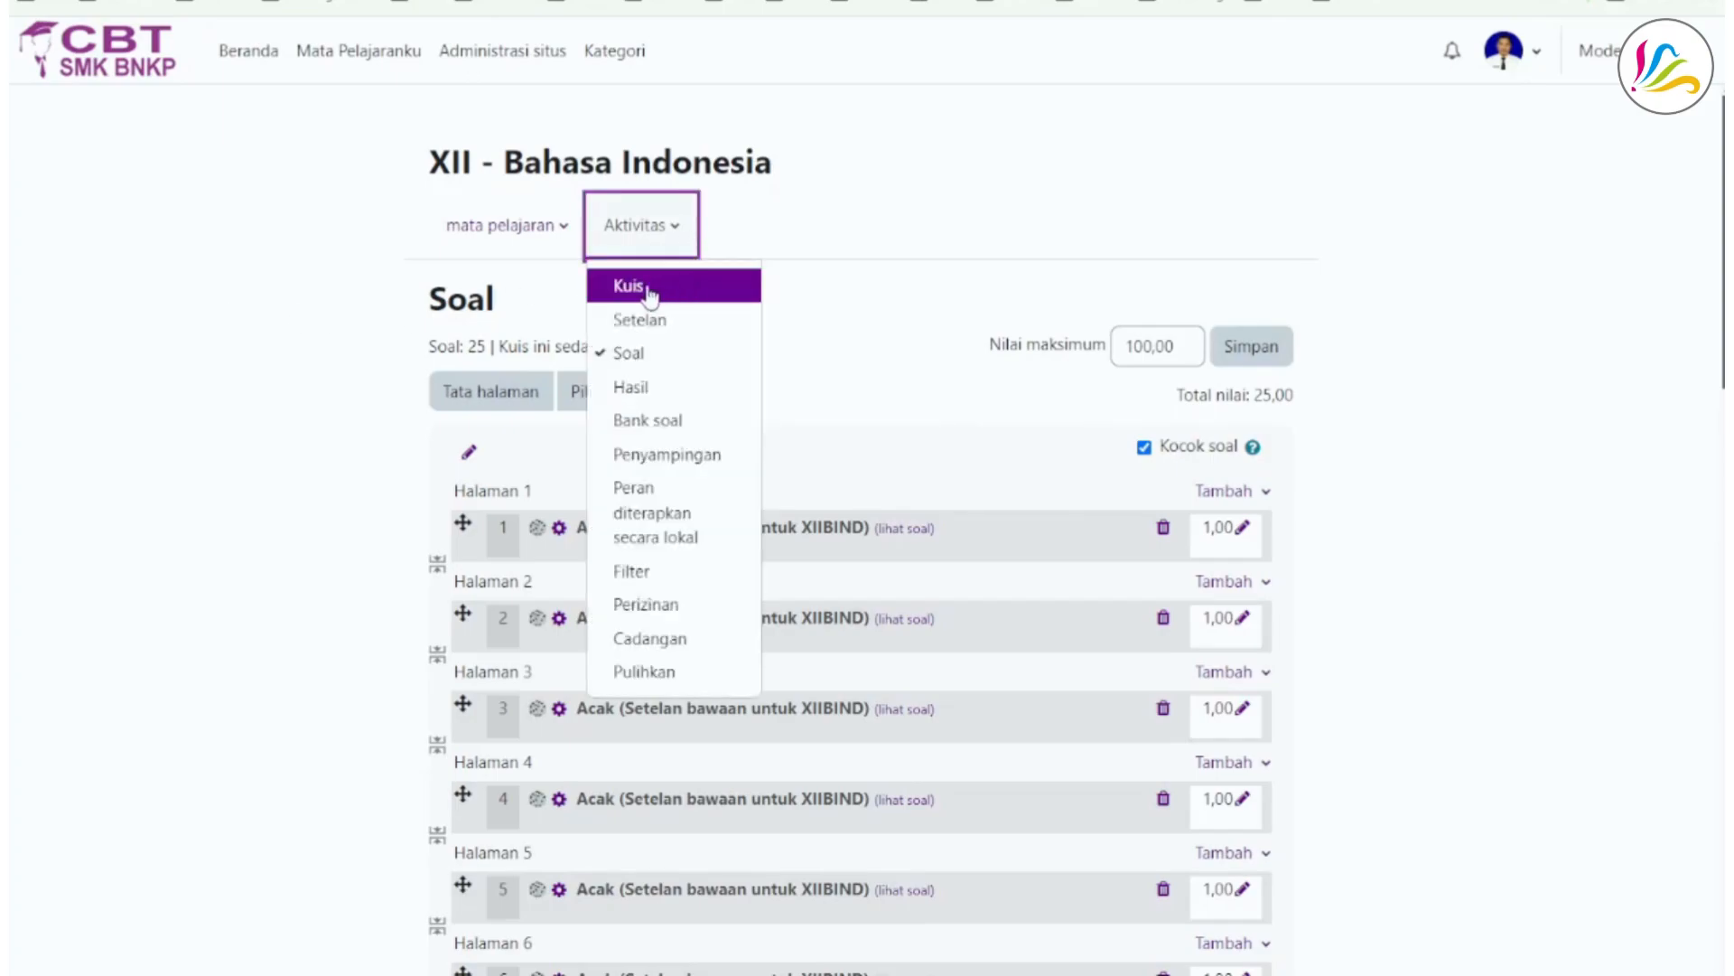
pyautogui.click(659, 292)
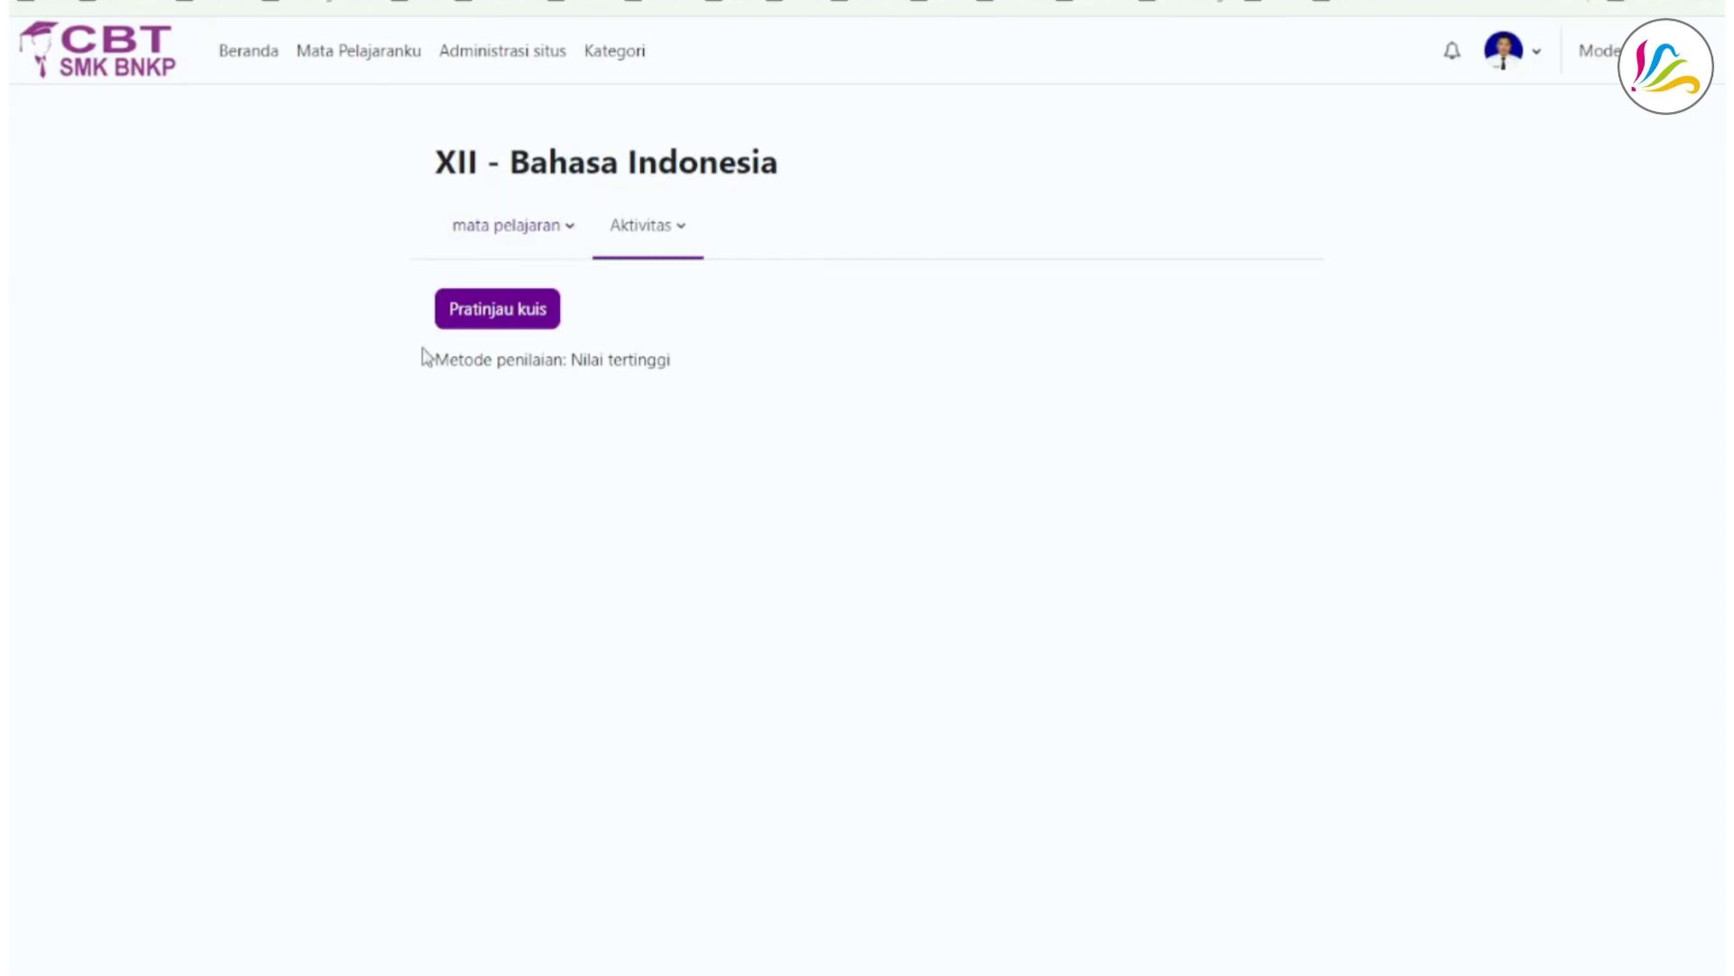
# - Preview the quiz, view question 2 and return to the quiz's main page
pyautogui.click(486, 318)
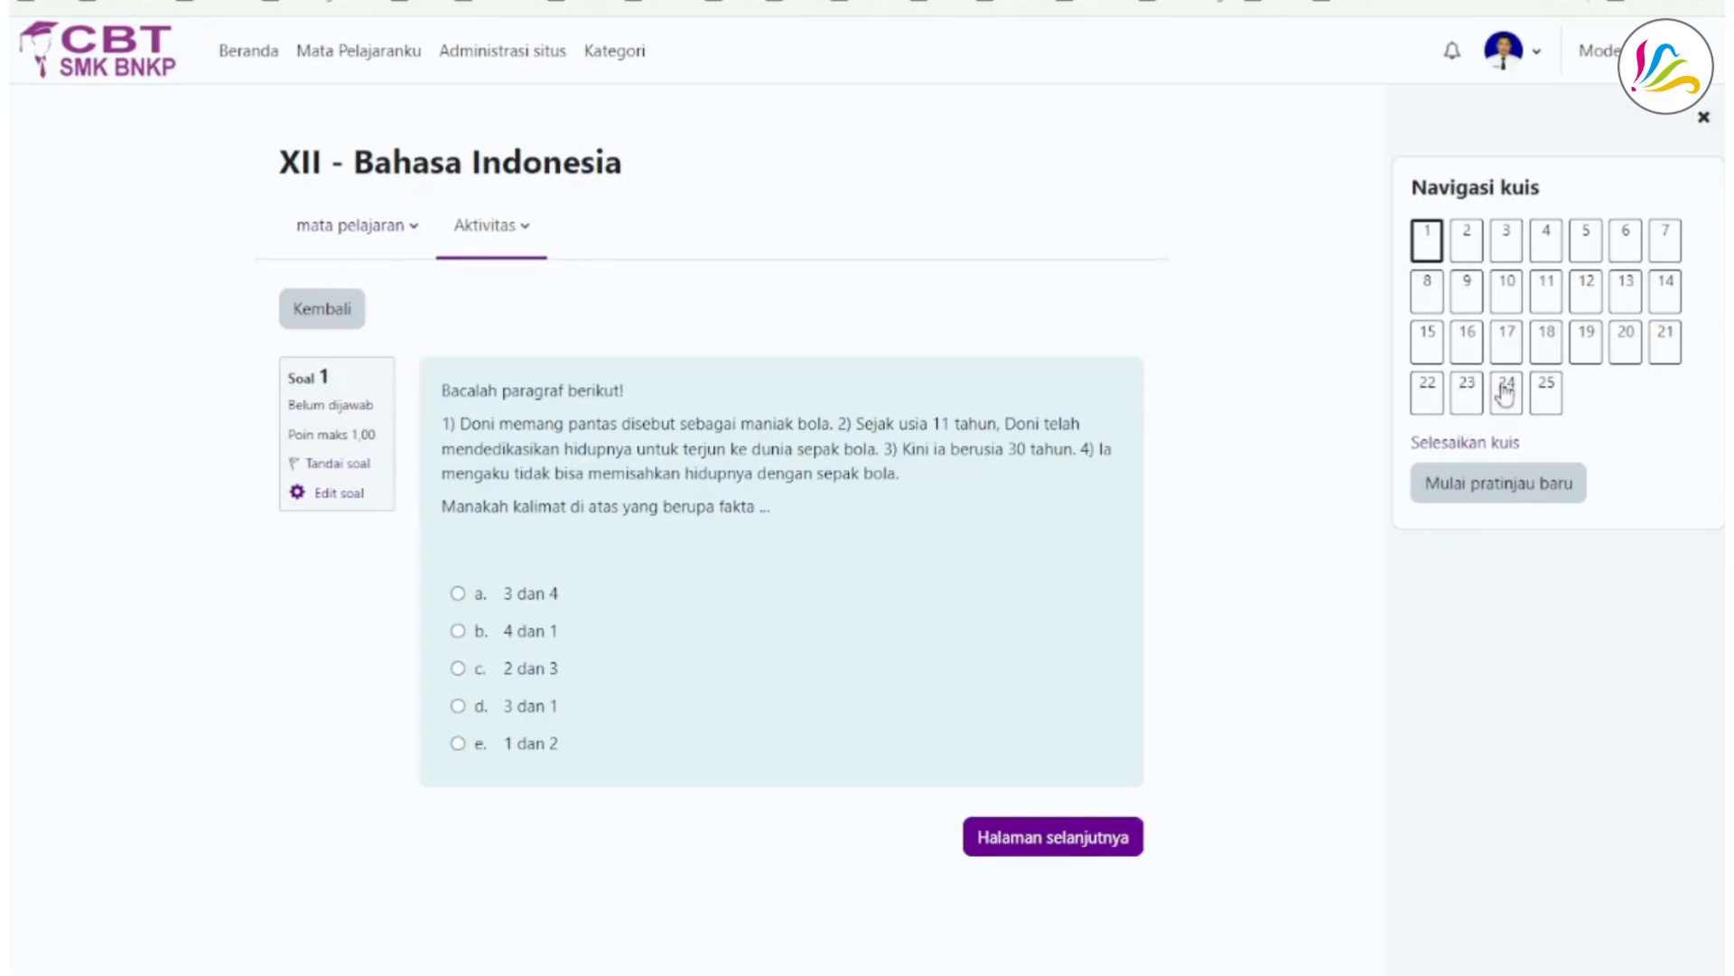
pyautogui.click(1464, 237)
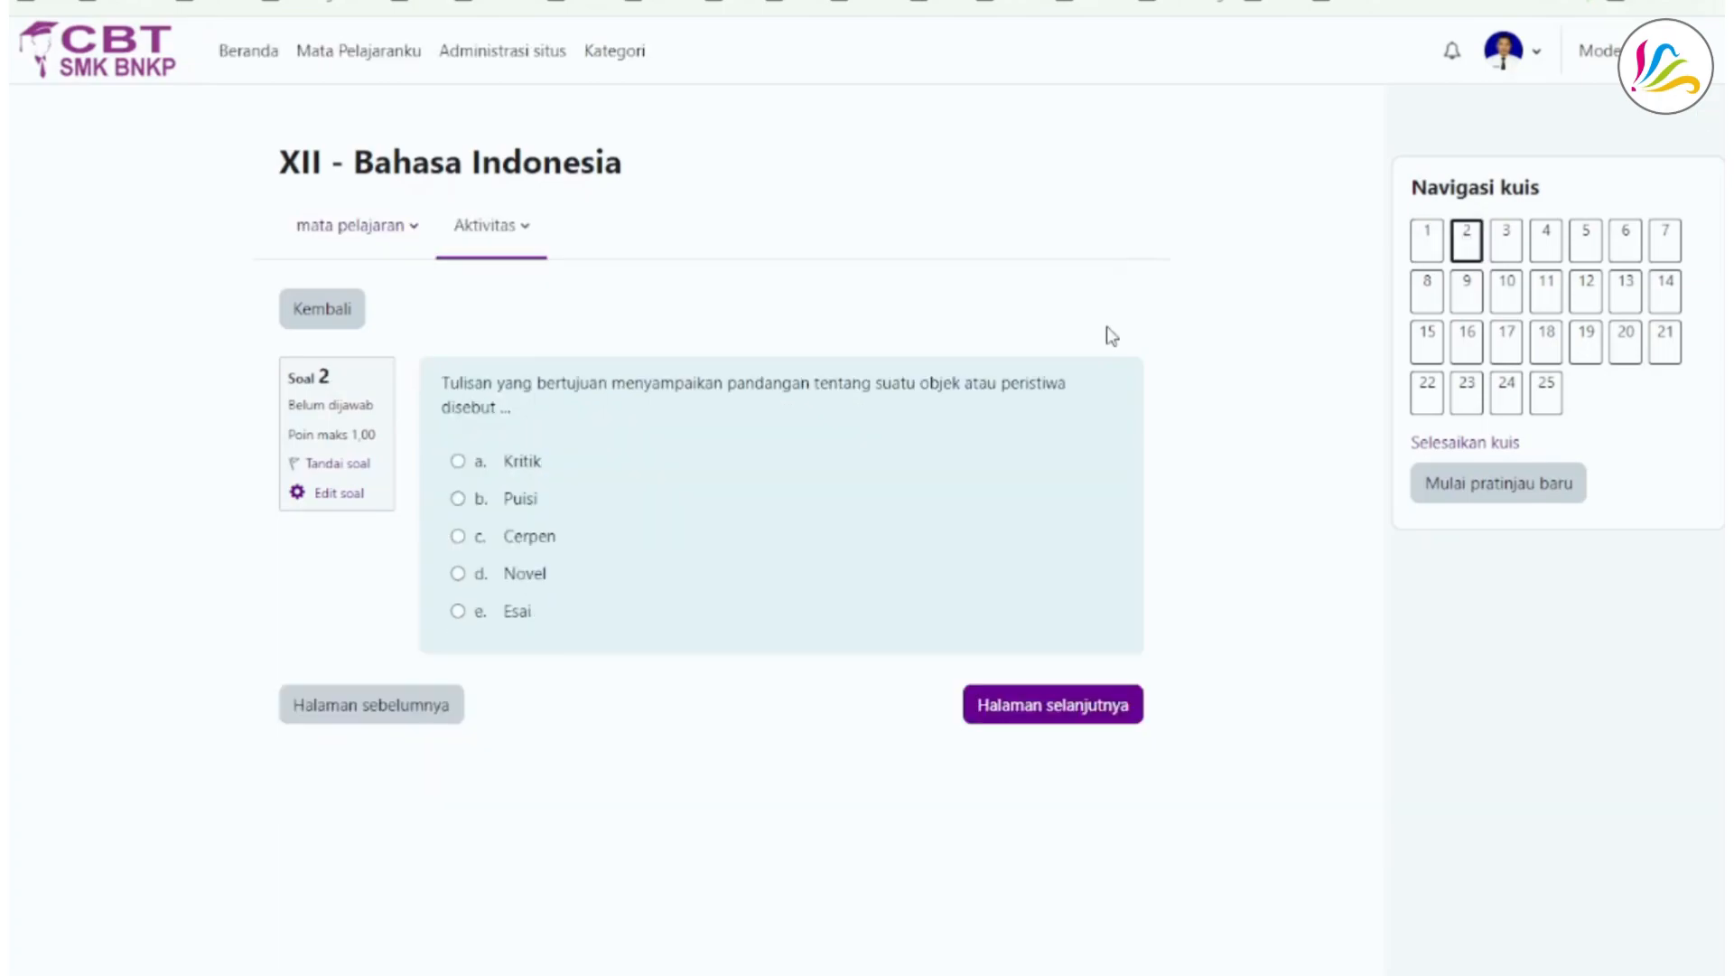
pyautogui.click(495, 225)
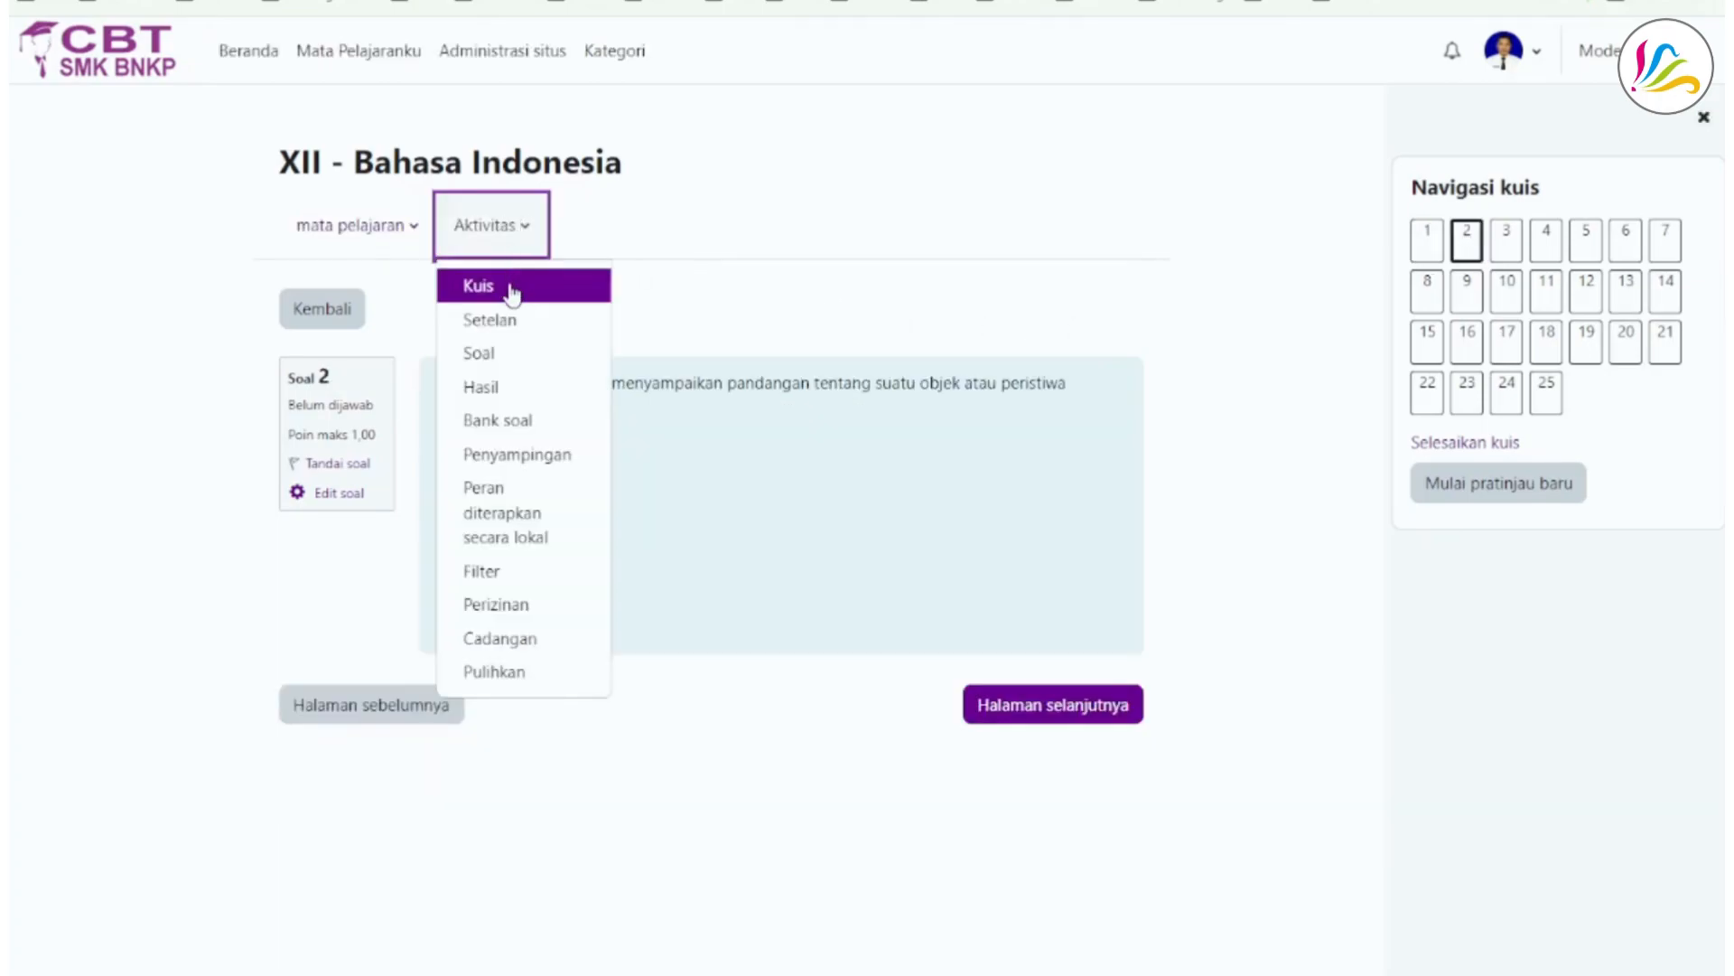
pyautogui.press('Escape')
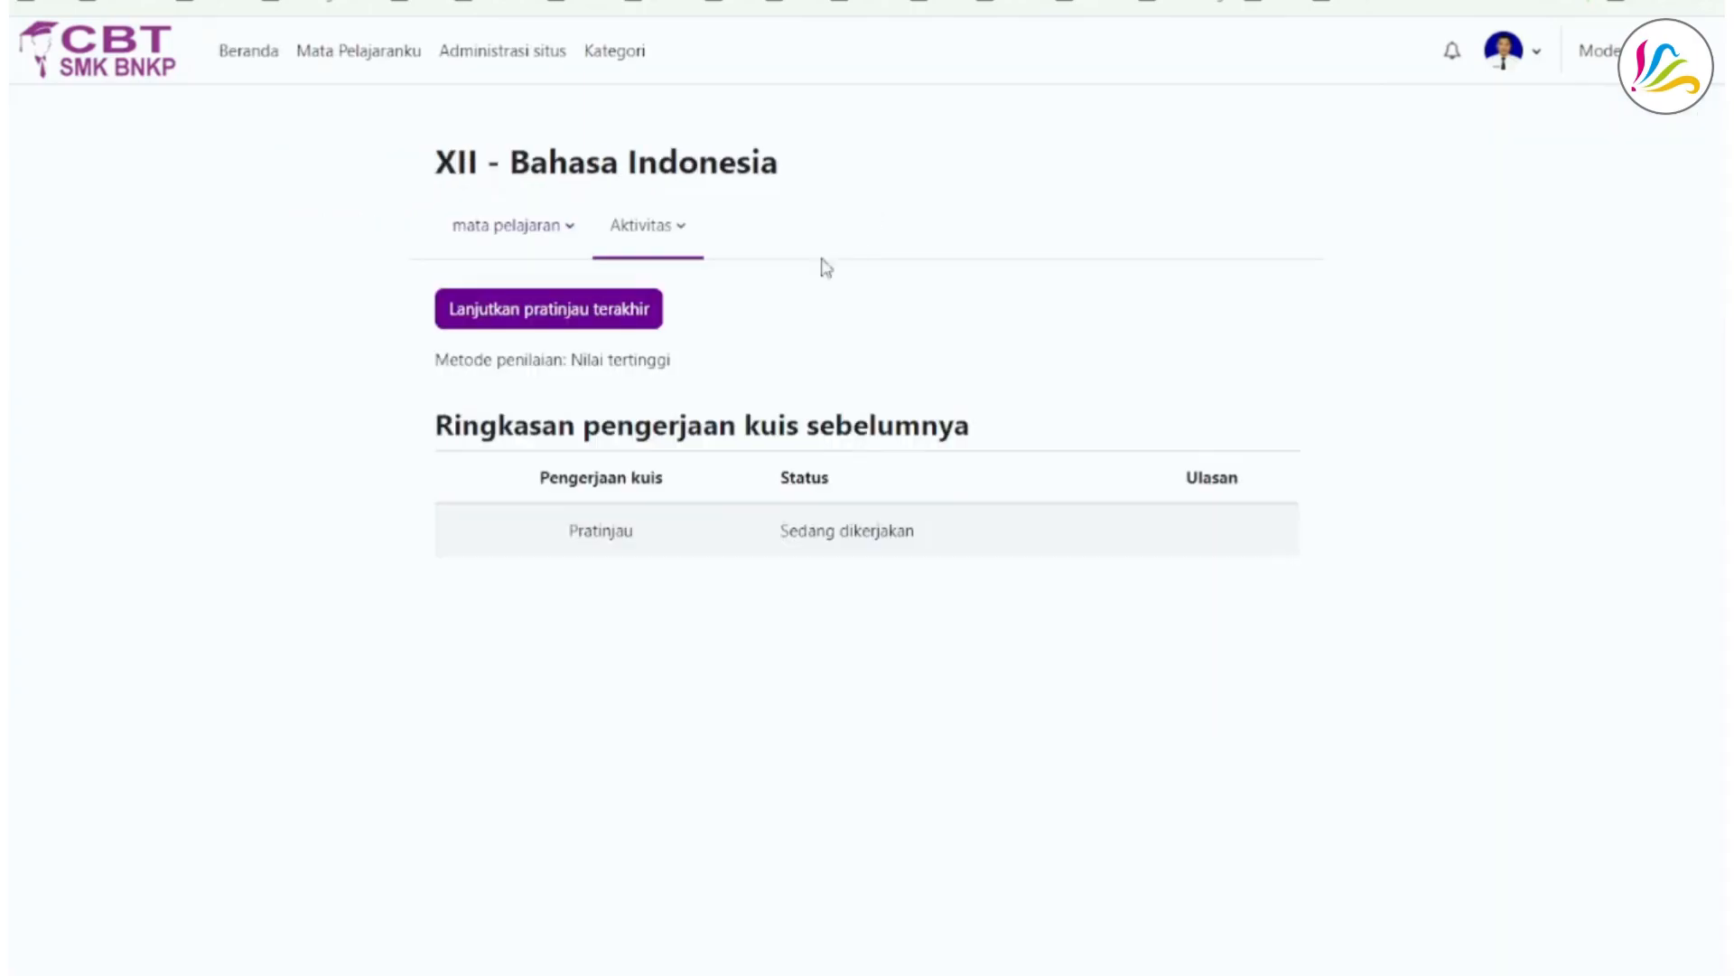